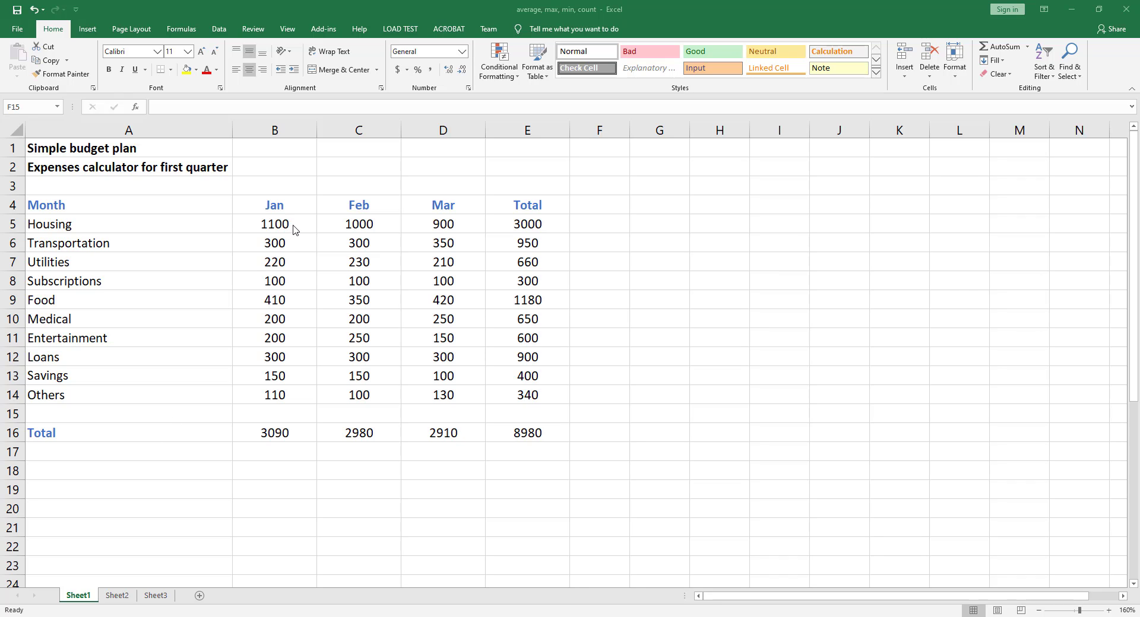
Step: Label the row below Total as Average in column A
left_click_drag(279, 227, 274, 395)
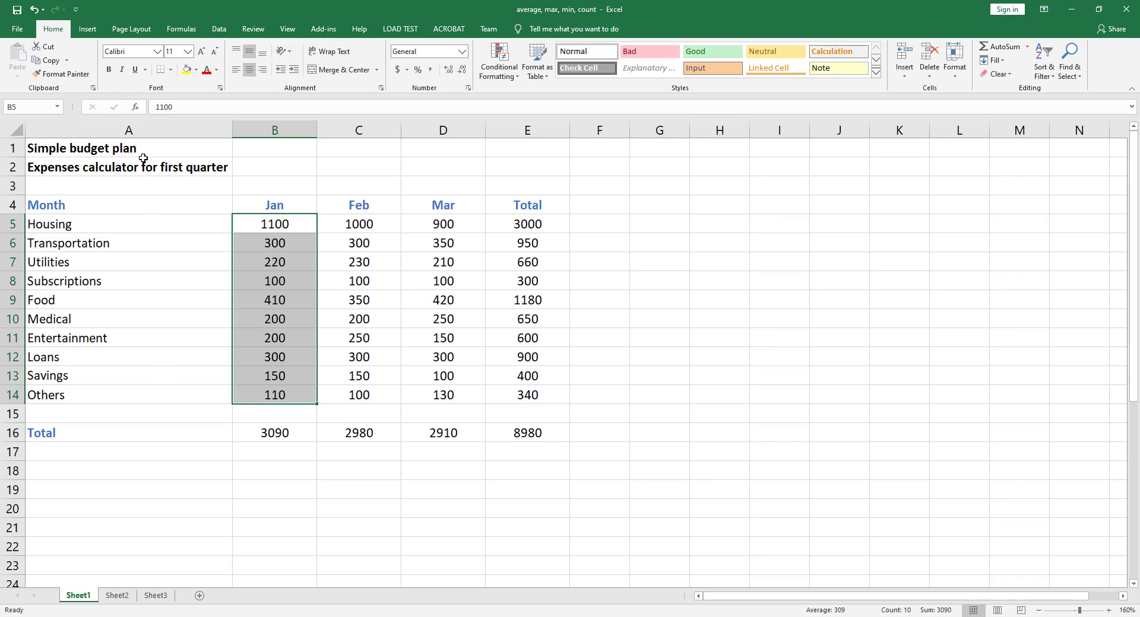
left_click(77, 456)
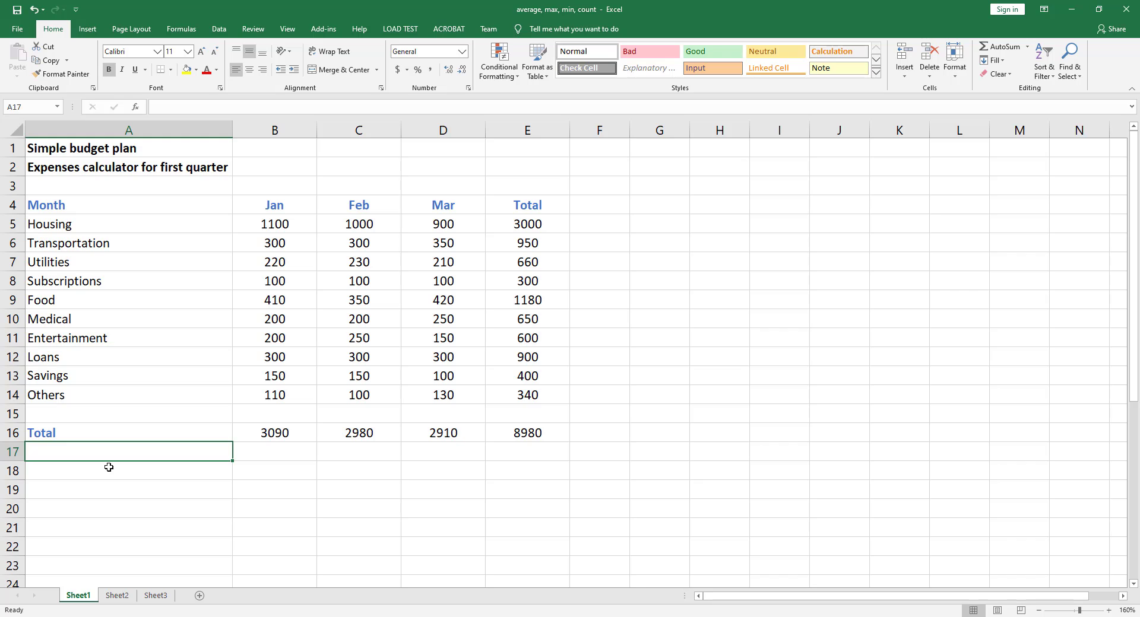
type("Average")
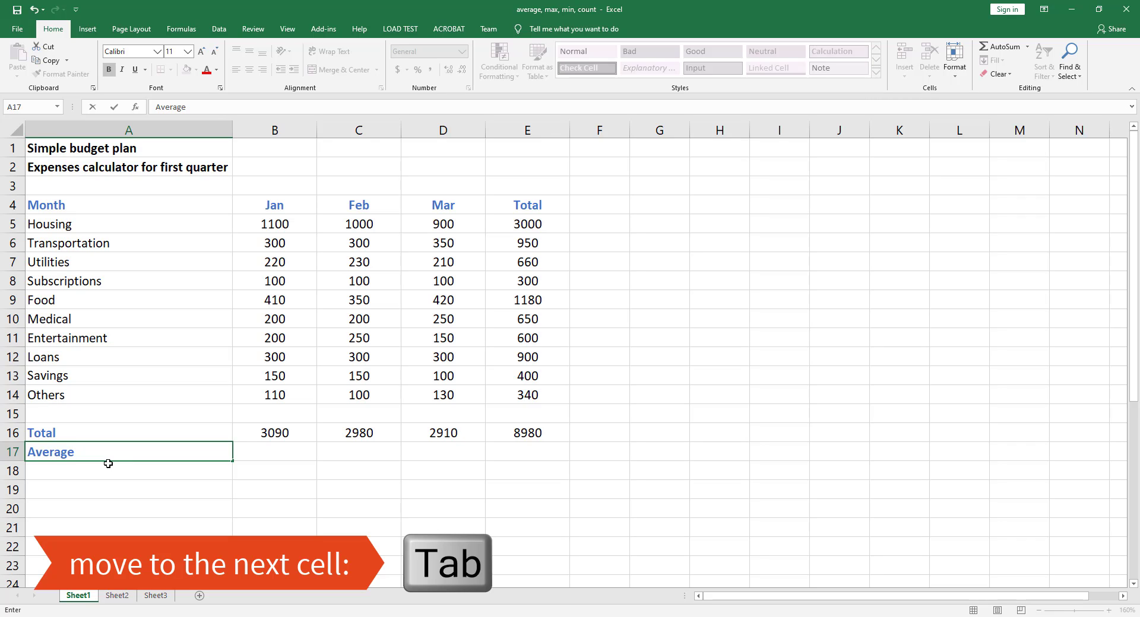
key("Tab")
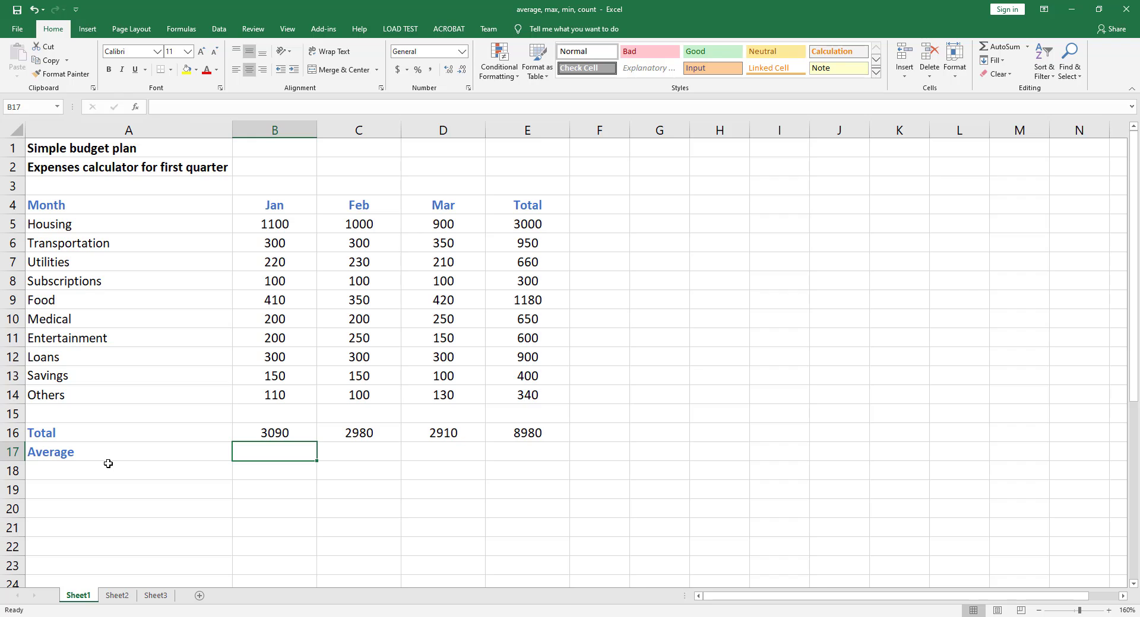
Step: Enter an AVERAGE formula over the Jan expenses B5:B14 in the Jan Average cell
type("=")
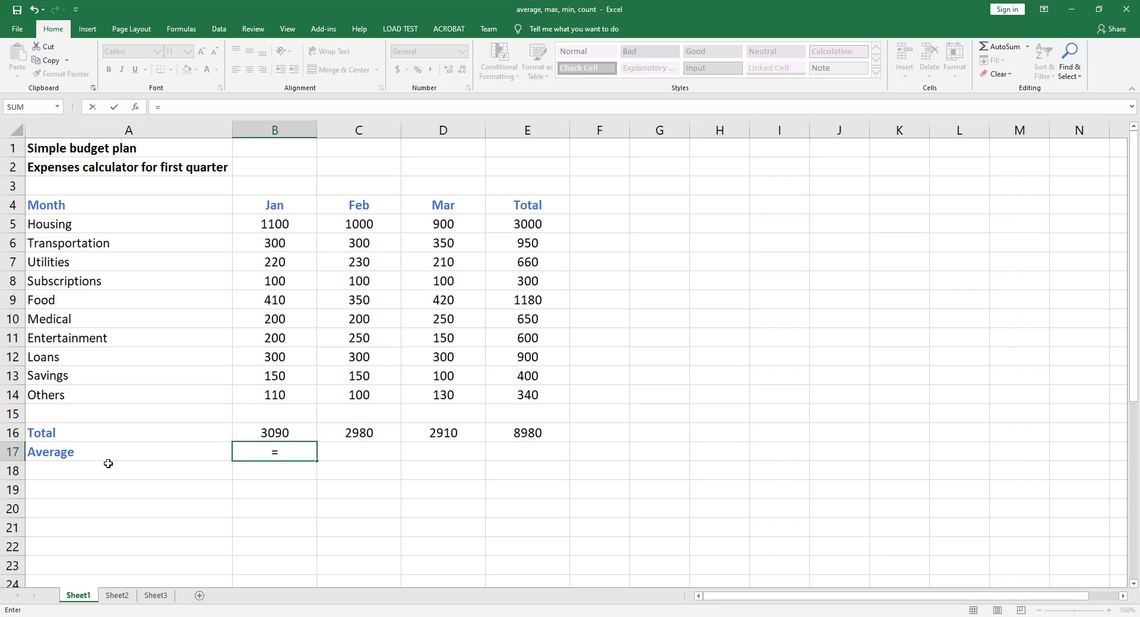
type("average")
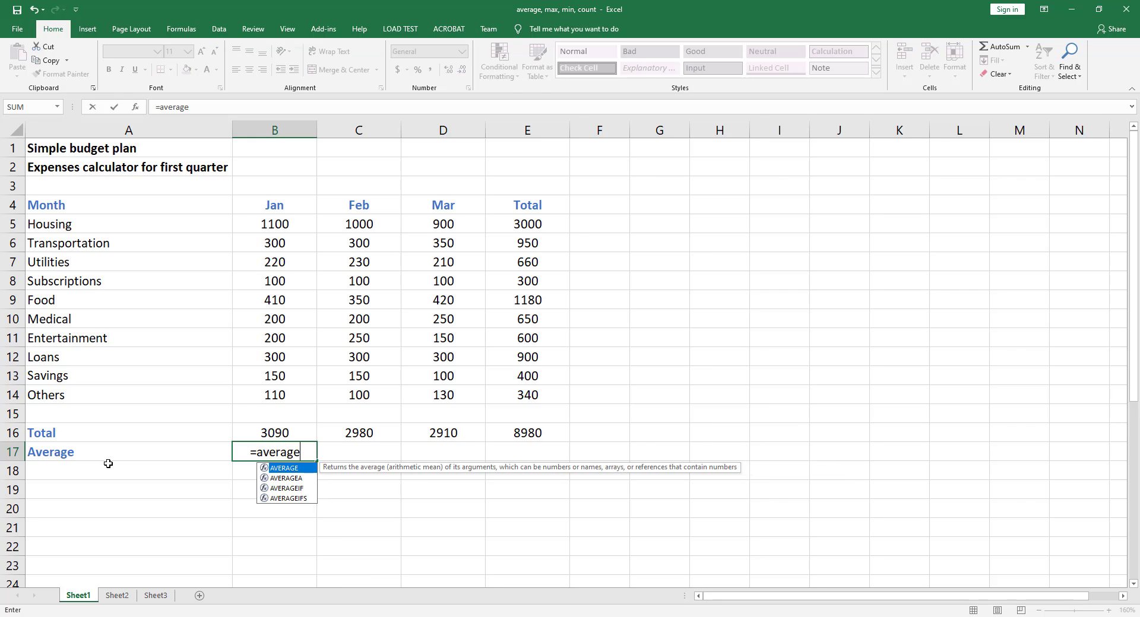
type("(")
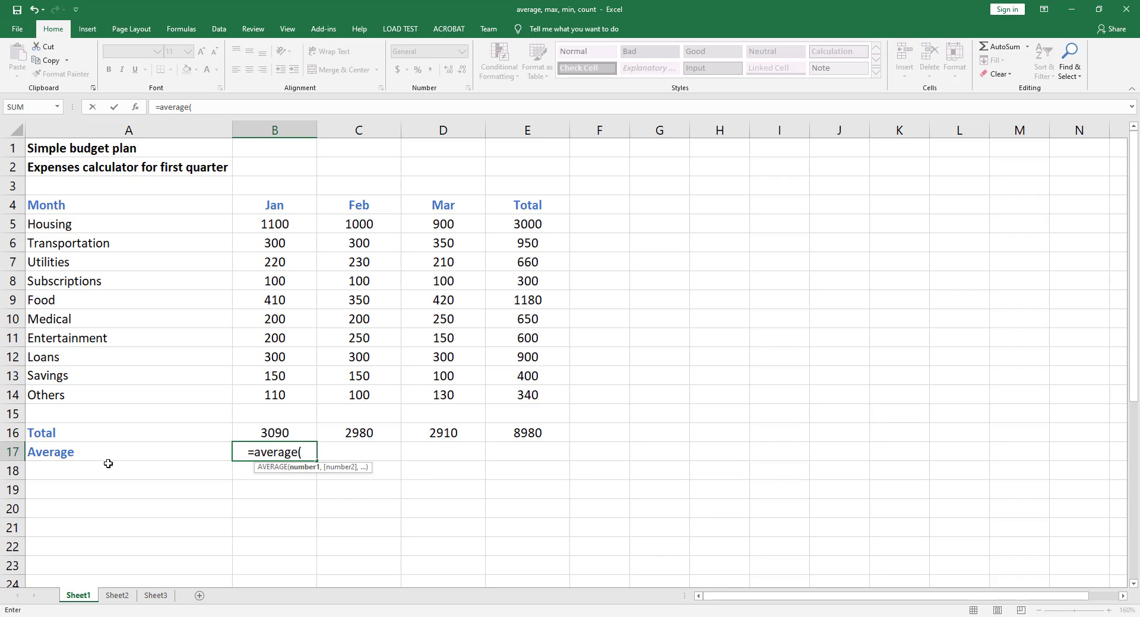
left_click_drag(288, 225, 266, 393)
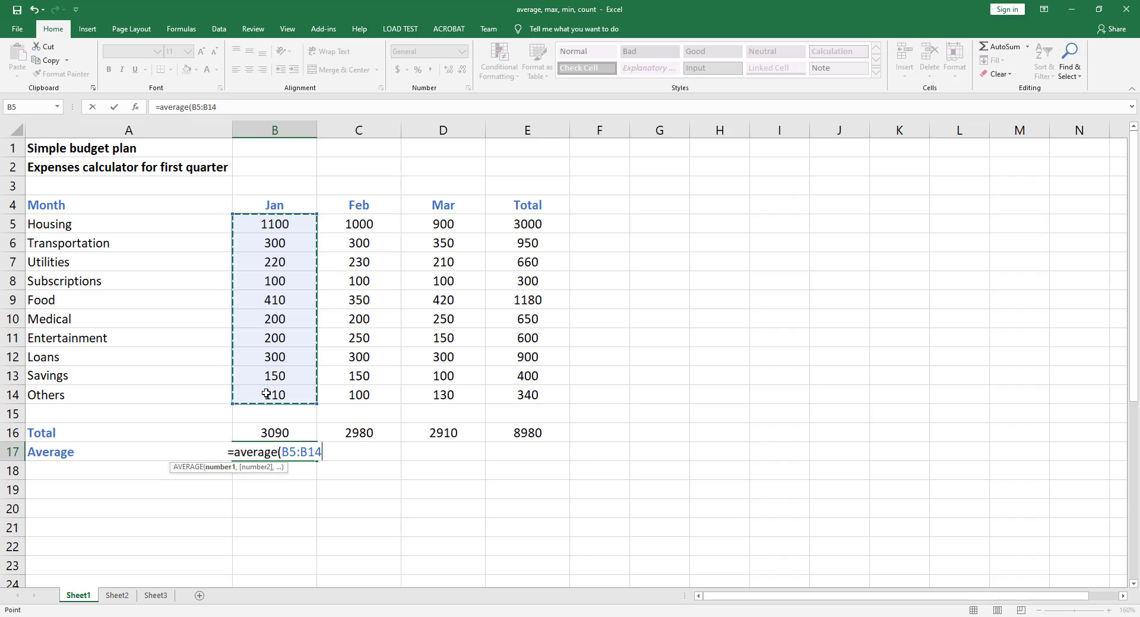
key("ctrl+Return")
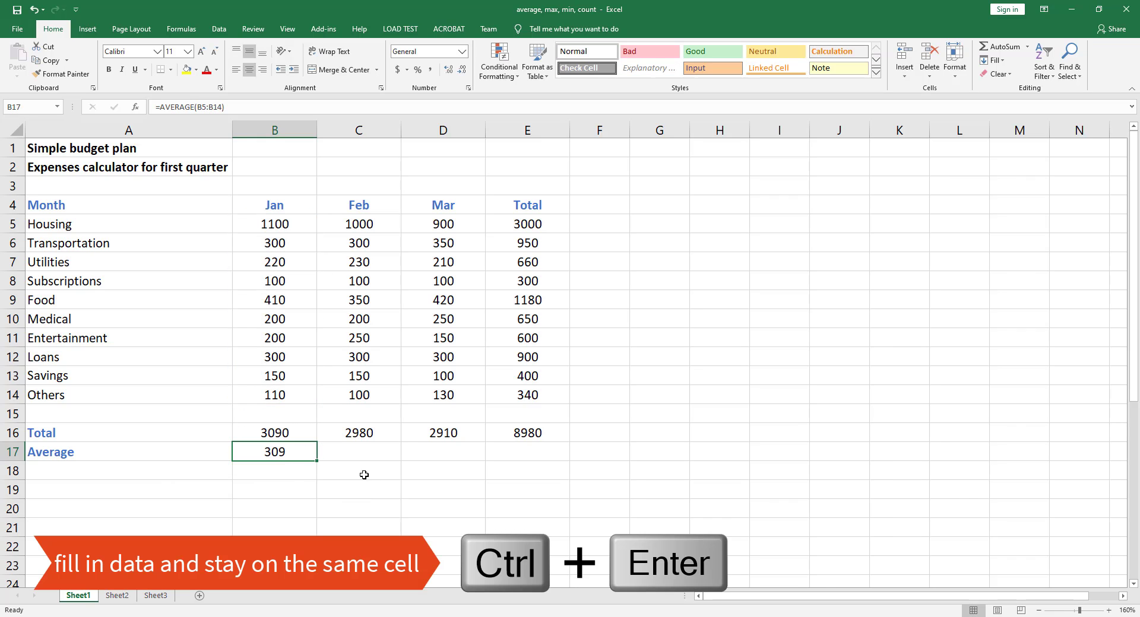
Step: Fill the Average formula across to the Feb and Mar columns
left_click_drag(317, 461, 448, 458)
left_click(363, 451)
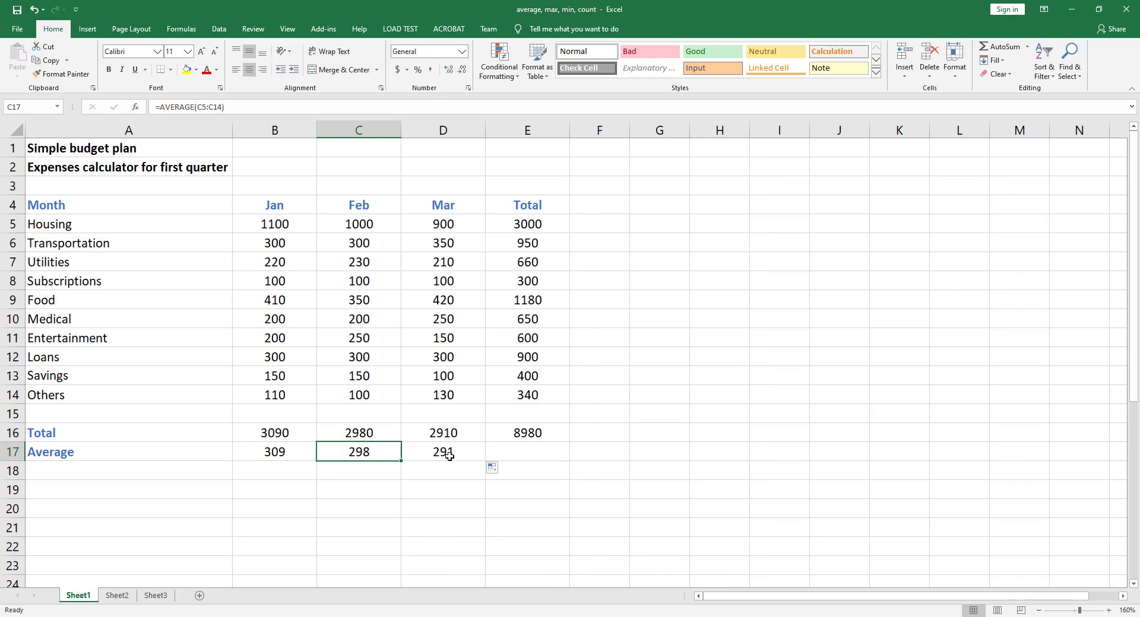
left_click(450, 457)
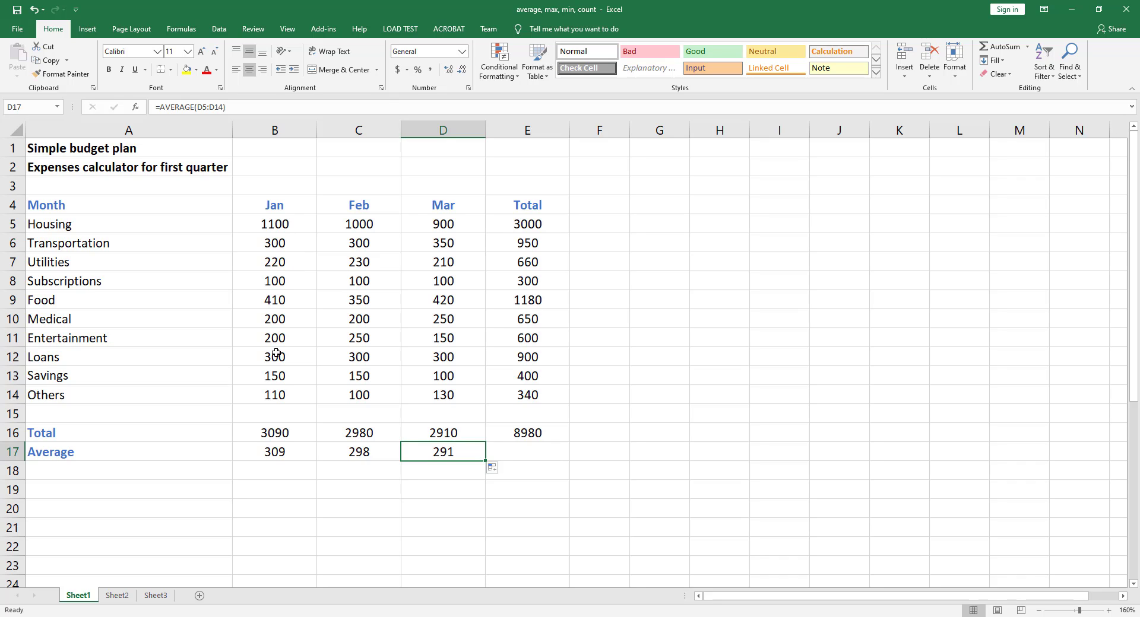
Step: Add the row label Highest below Average
left_click(141, 473)
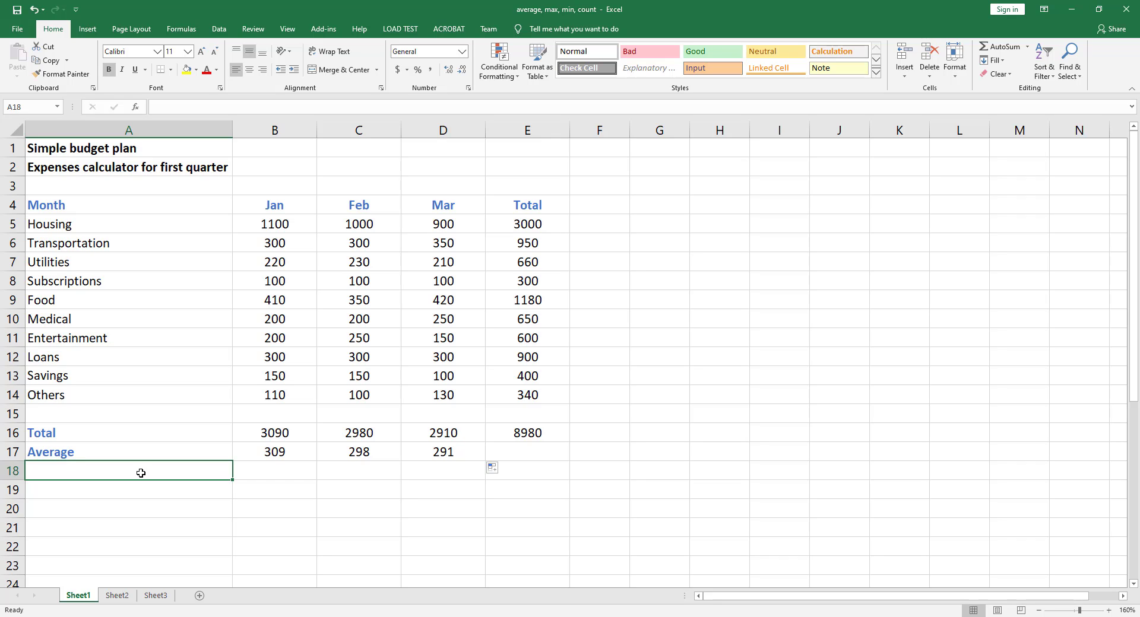
type("Highest")
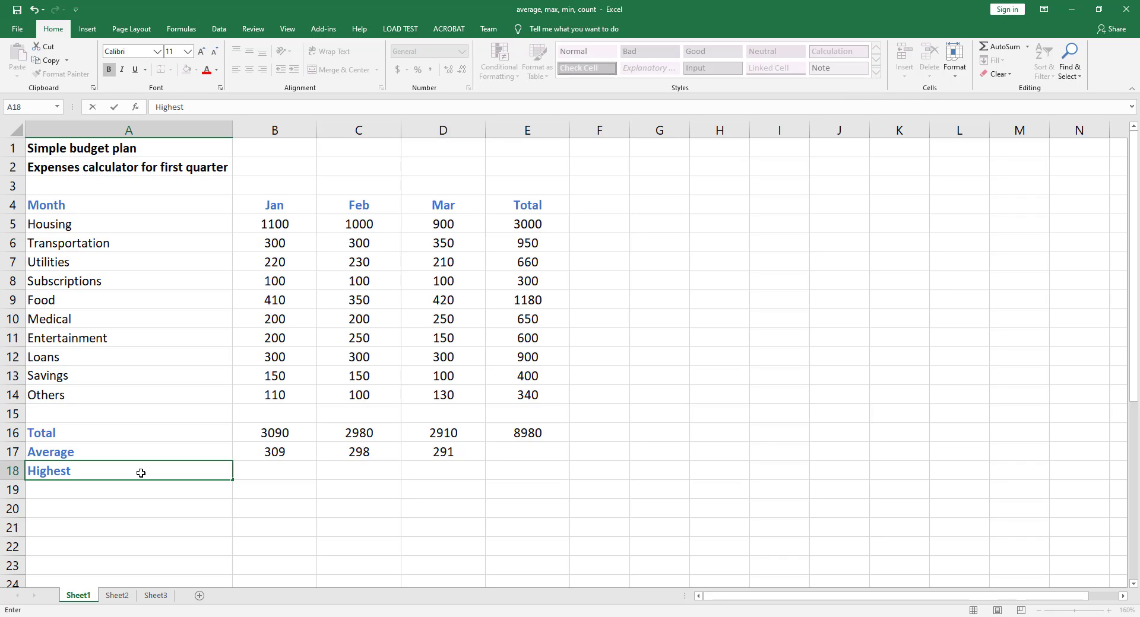
key("Tab")
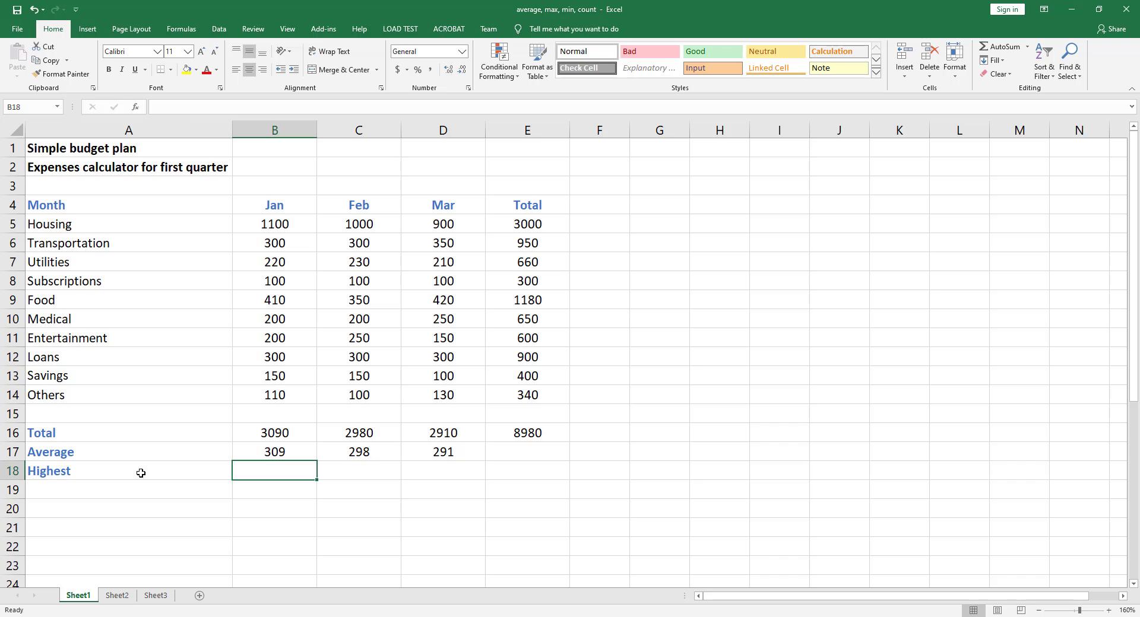
Step: Enter a MAX formula over B5:B14 in the Jan Highest cell
type("=")
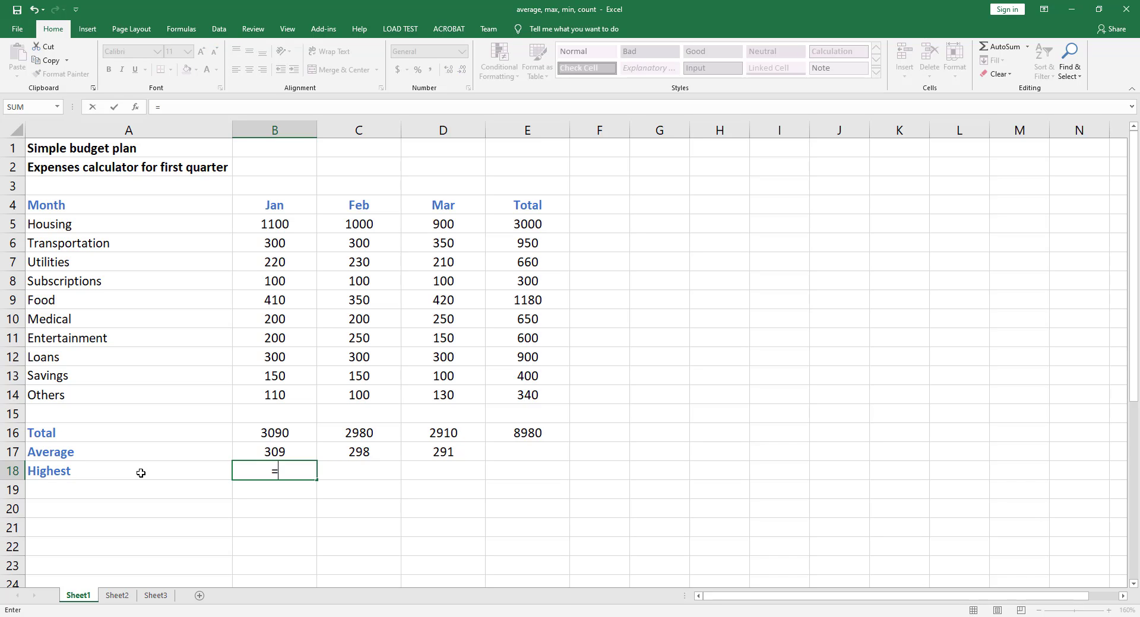
type("max")
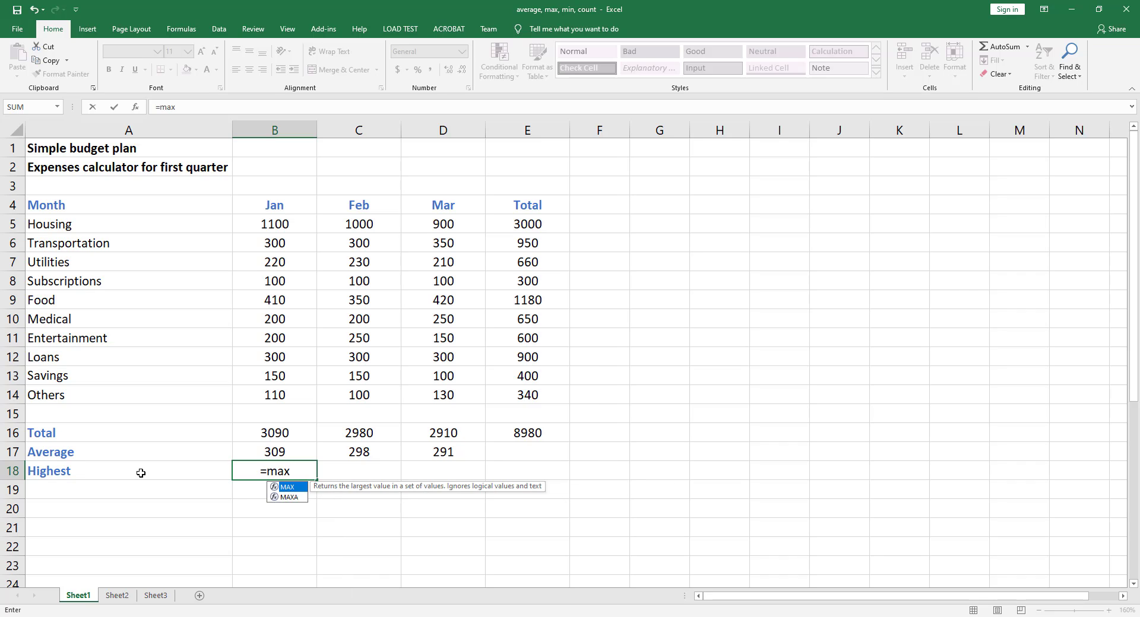
type("(")
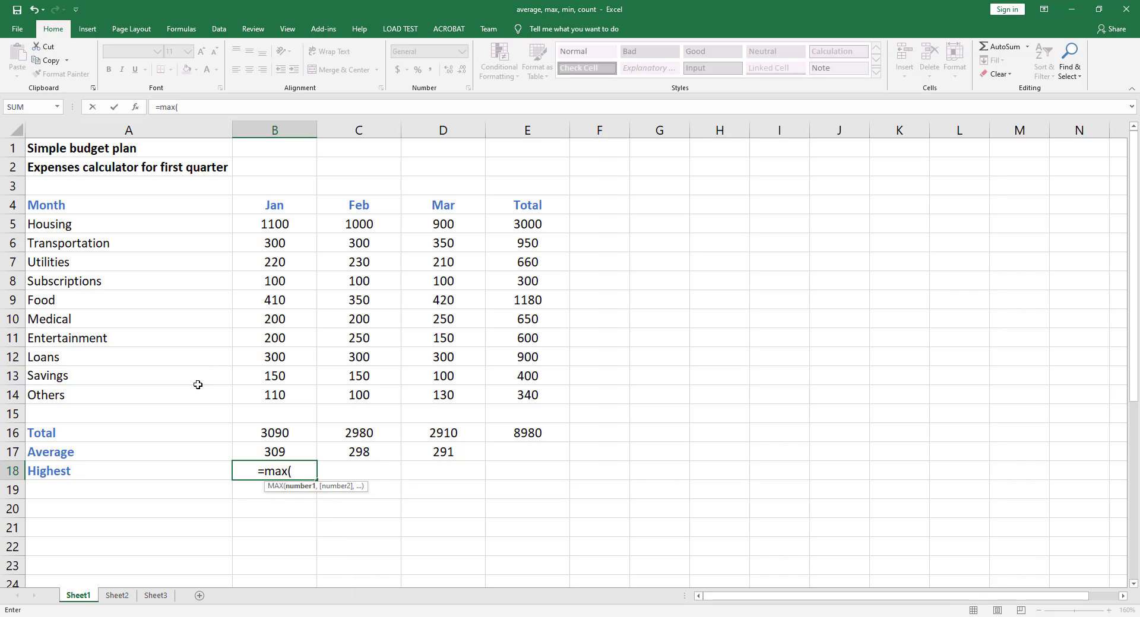
left_click_drag(284, 225, 281, 393)
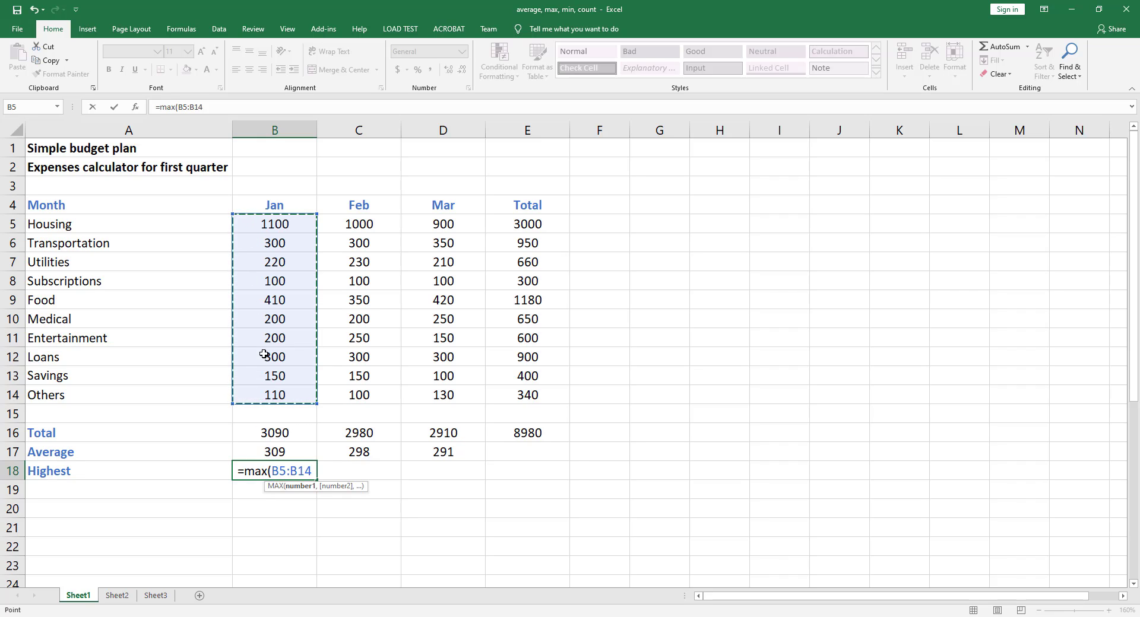
key("ctrl+Return")
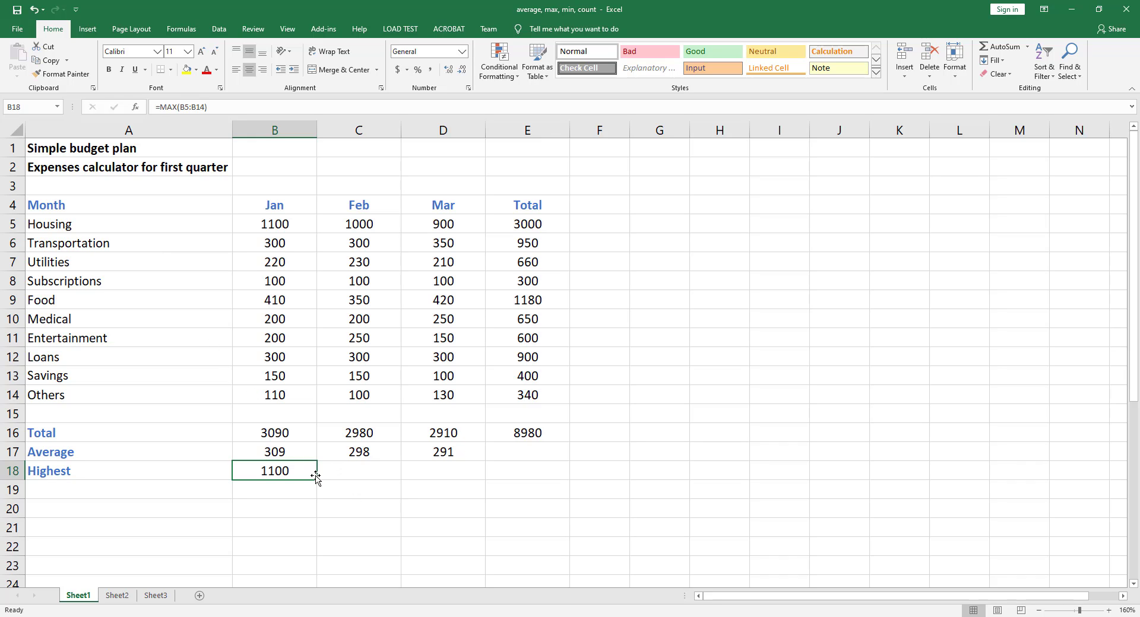
Step: Fill the Highest formula across to the Feb and Mar columns
left_click_drag(317, 478, 483, 486)
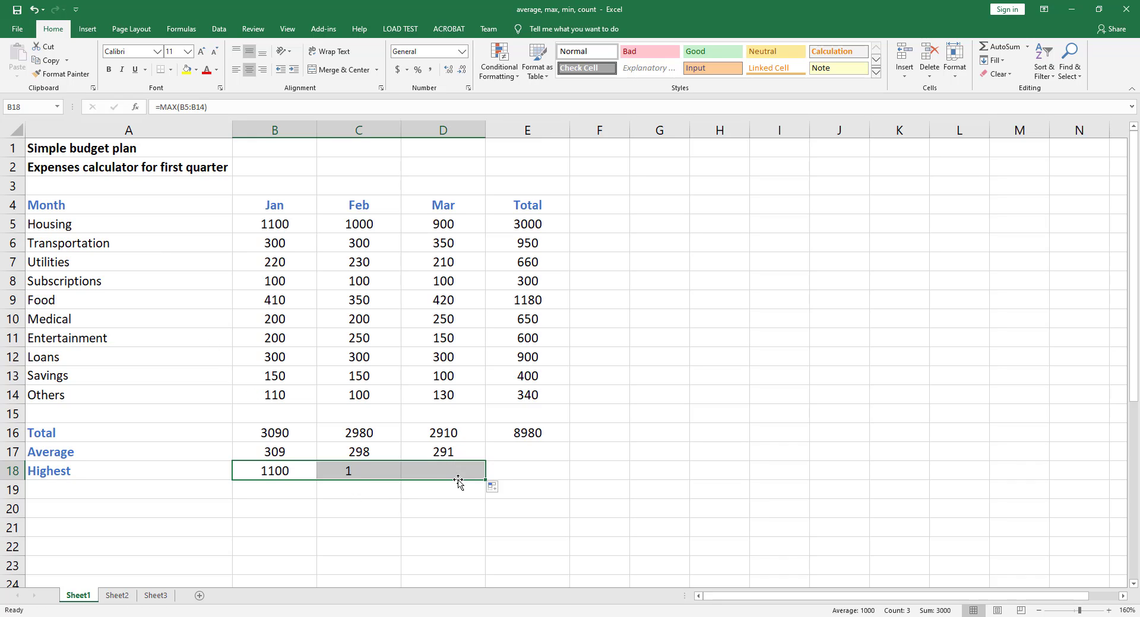
left_click(359, 475)
left_click(415, 472)
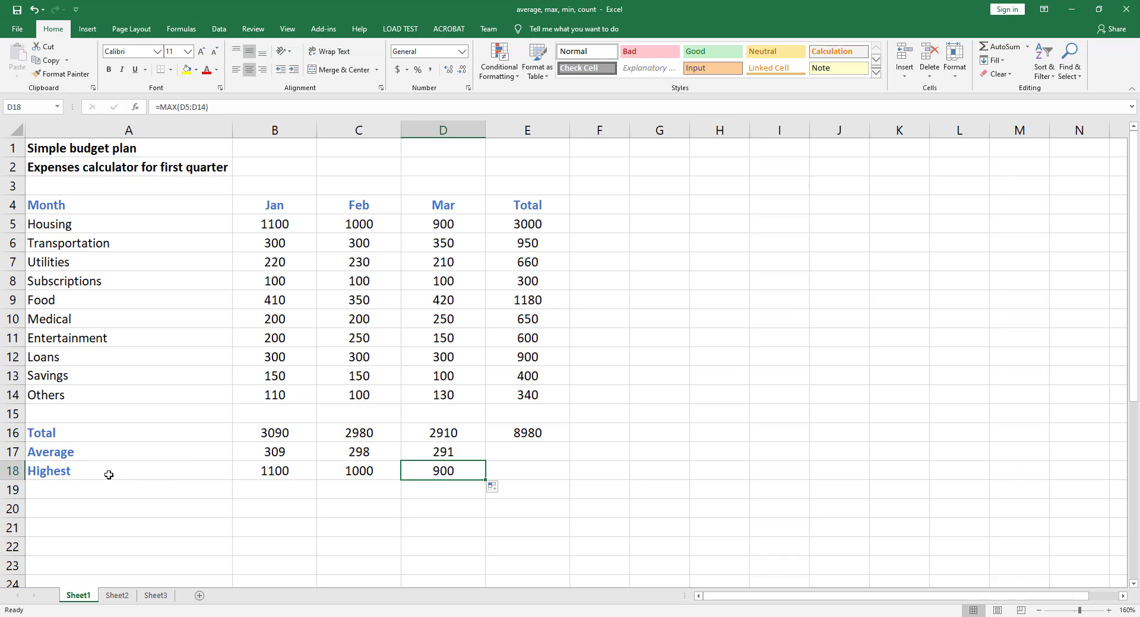
Step: Add the row label Lowest below Highest
left_click(79, 494)
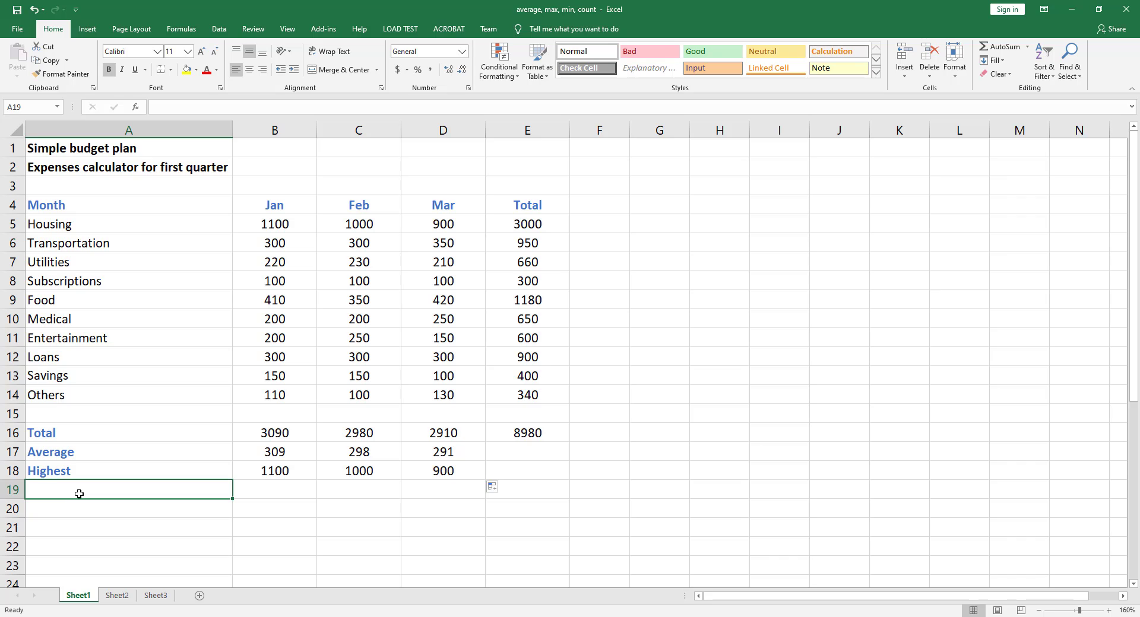
type("Lowes")
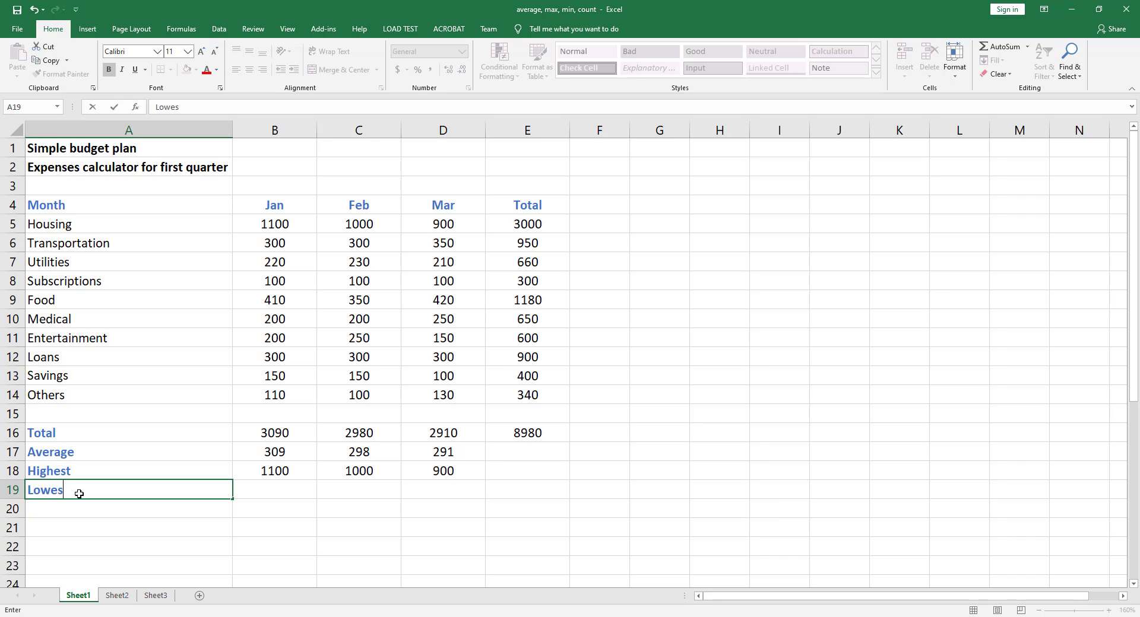
type("t")
key("Tab")
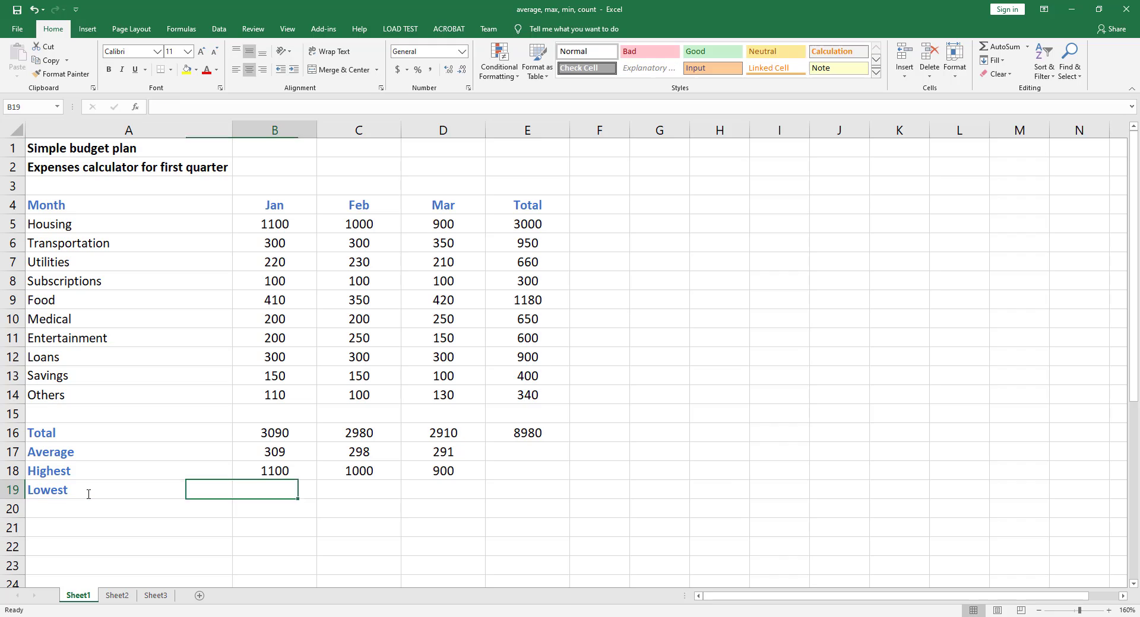
Step: Enter a MIN formula over B5:B14 in the Jan Lowest cell
type("=")
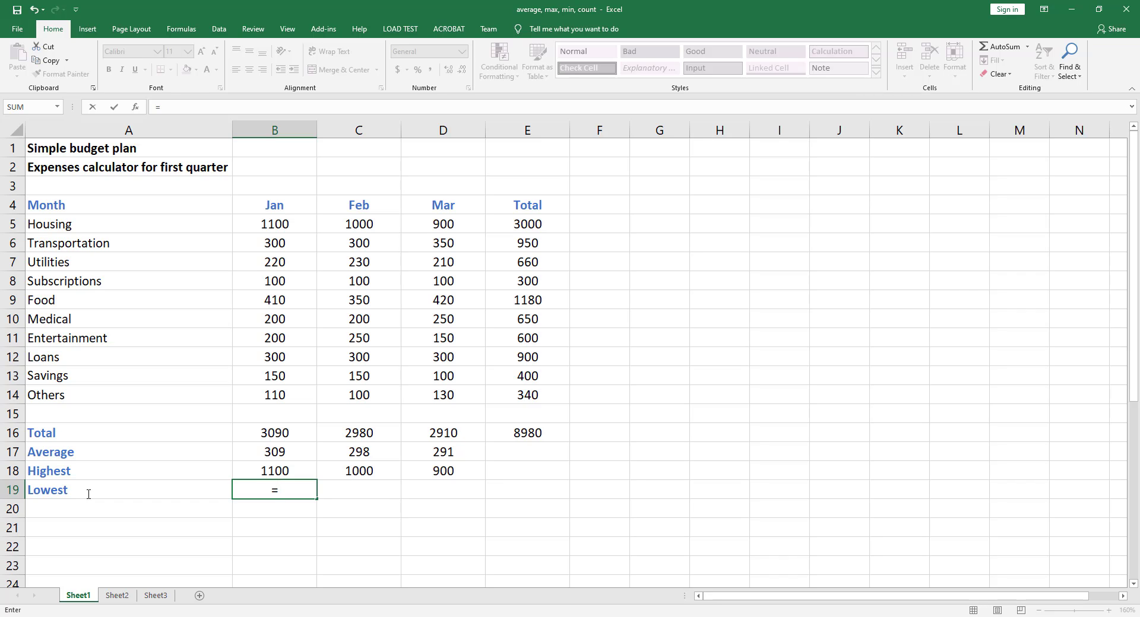
type("min")
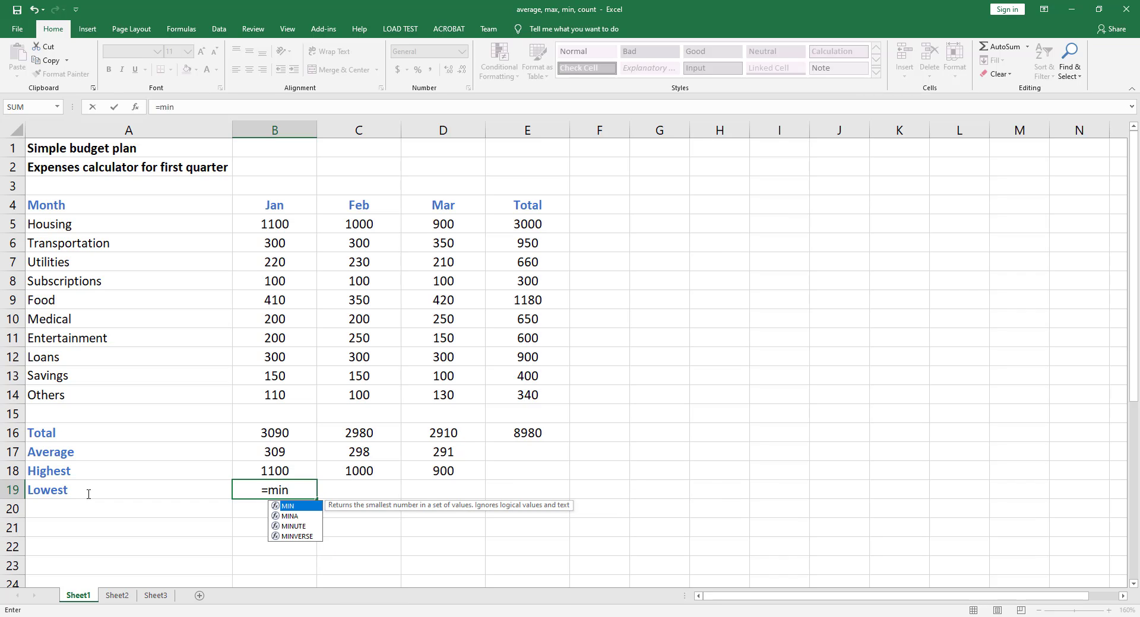
type("(")
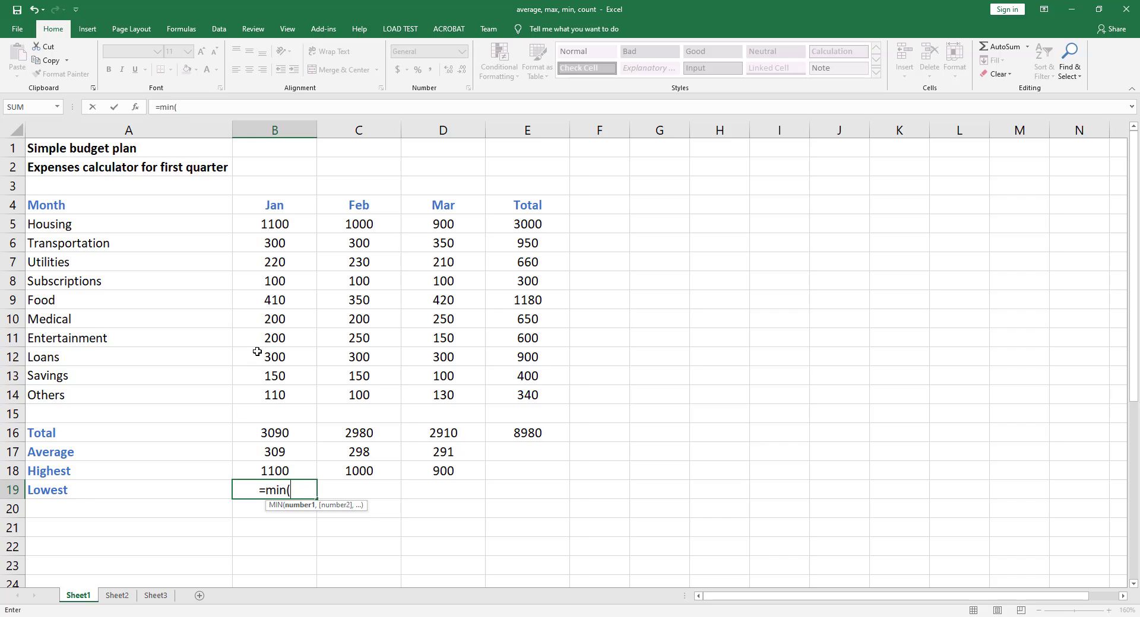
left_click_drag(300, 225, 296, 392)
key("ctrl+Return")
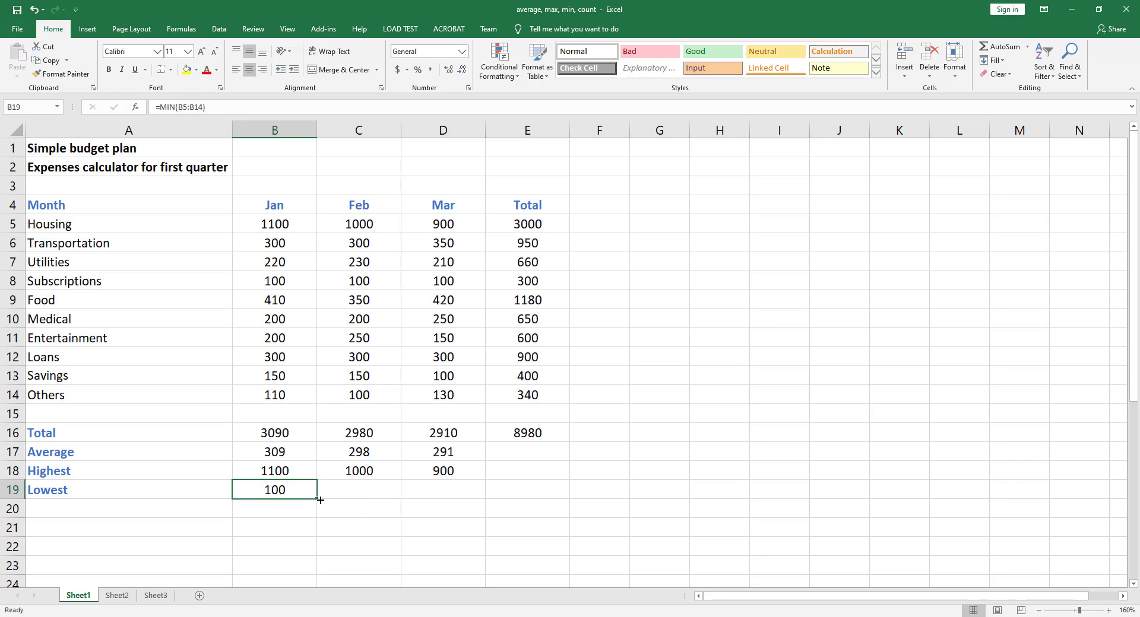
Step: Fill the Lowest formula across to the Feb and Mar columns
left_click_drag(316, 498, 446, 498)
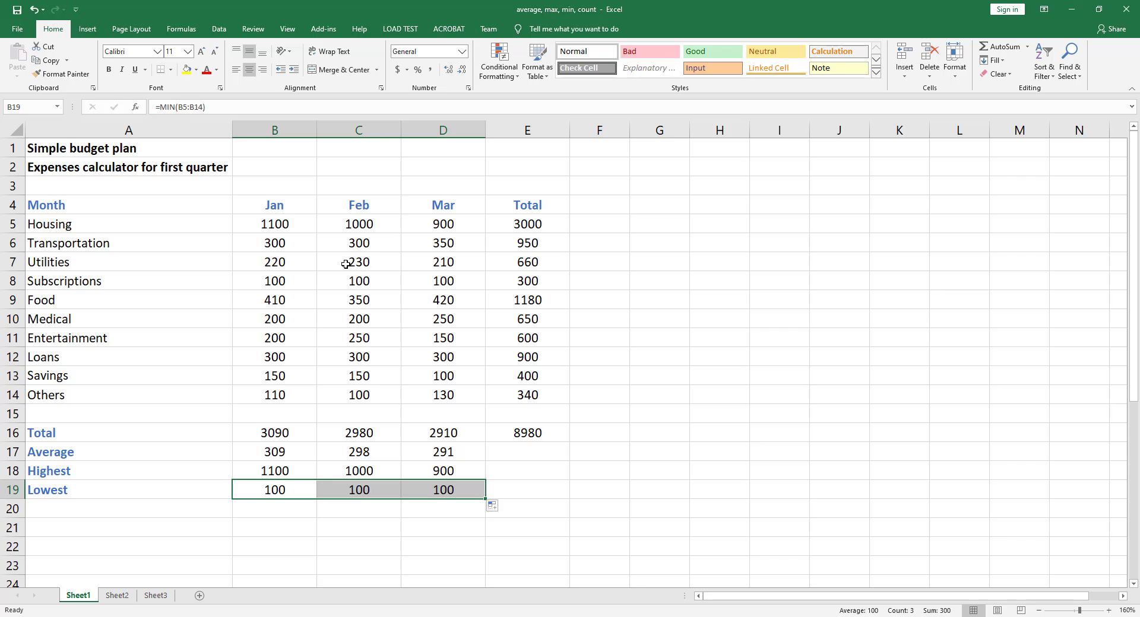
left_click(302, 507)
Step: Add the row label Count Numbers below Lowest
left_click(168, 516)
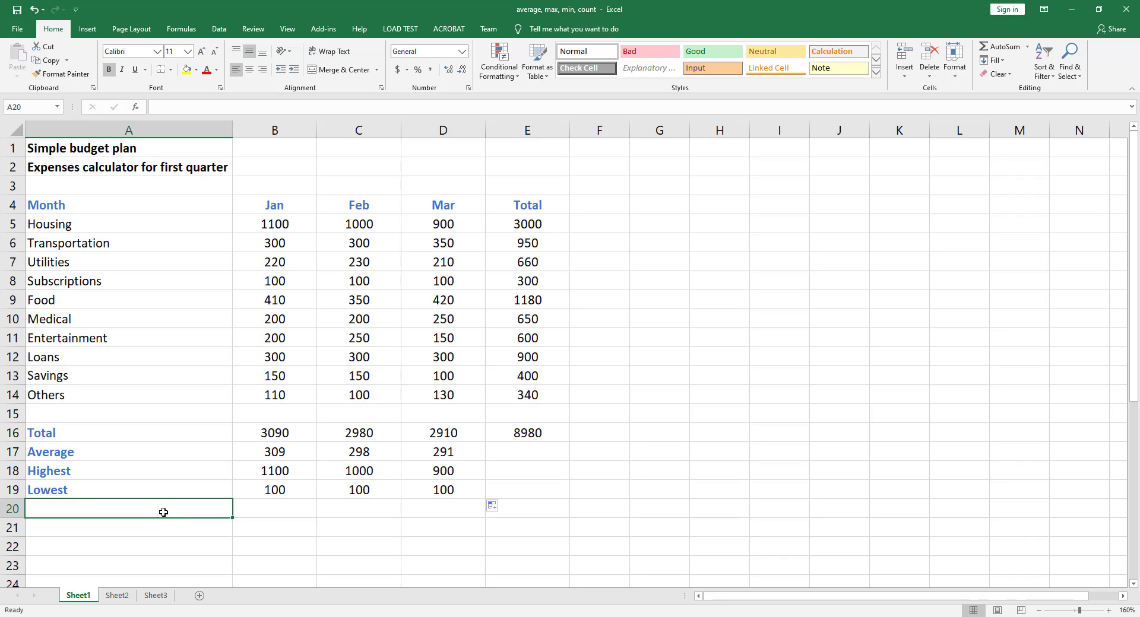
type("C")
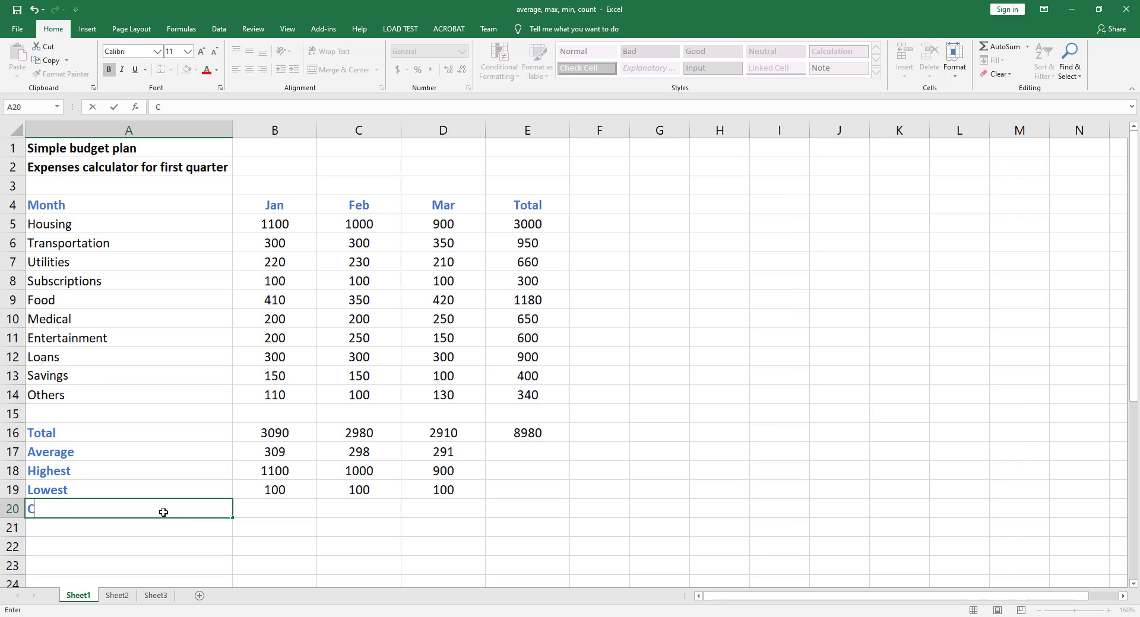
type("ount Numbers")
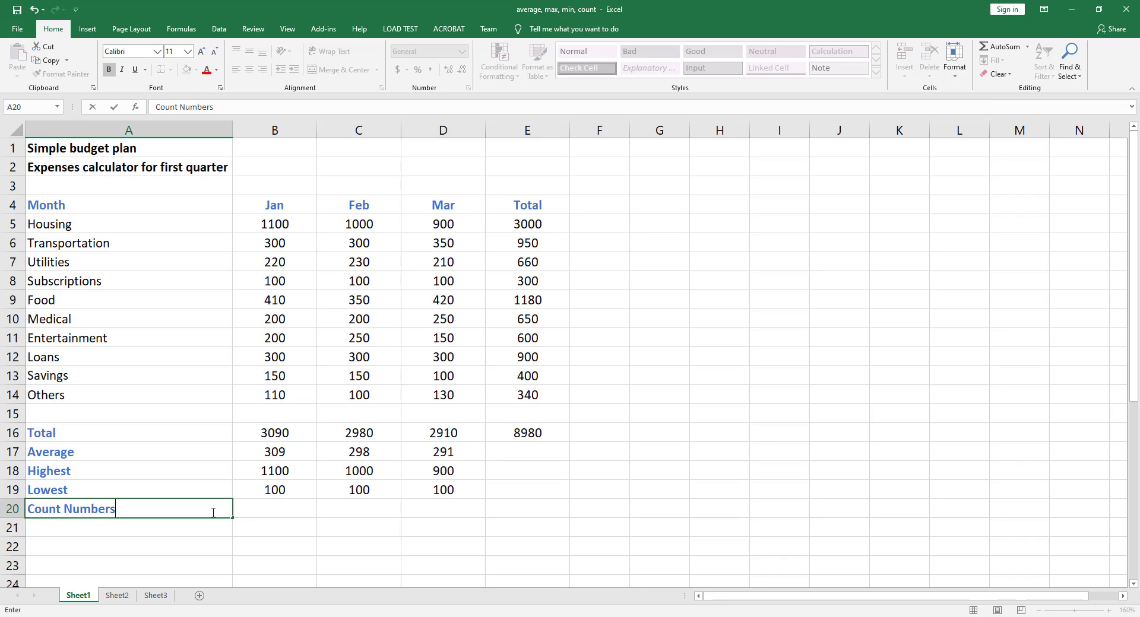
key("Tab")
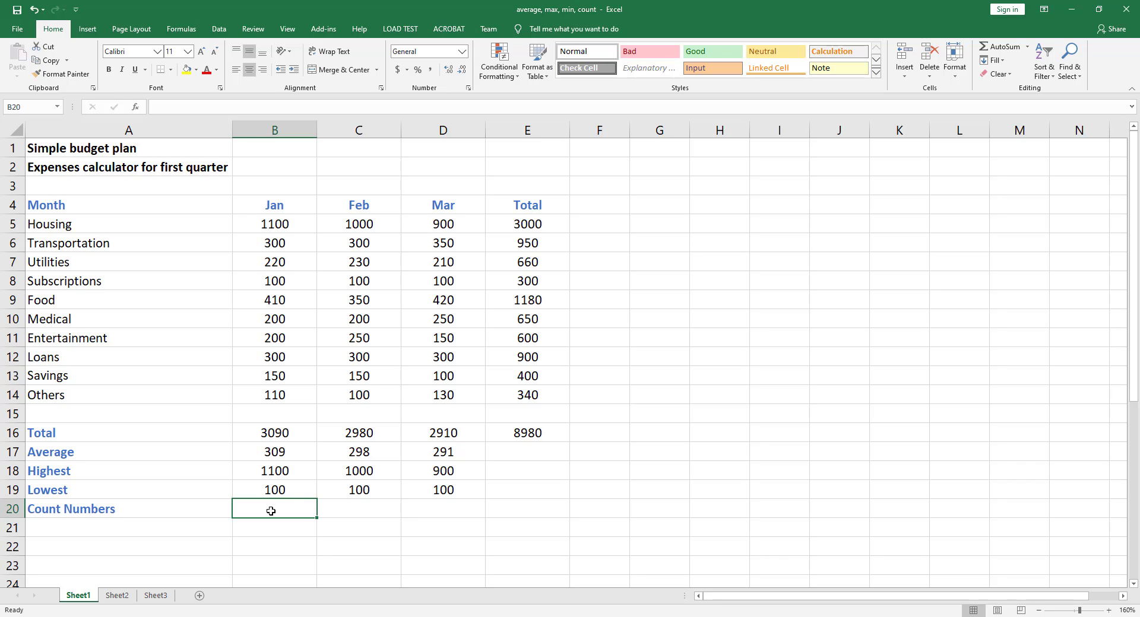
Step: Enter a COUNT formula over B5:B14 in the Jan Count Numbers cell and fill it across to Feb and Mar
type("=")
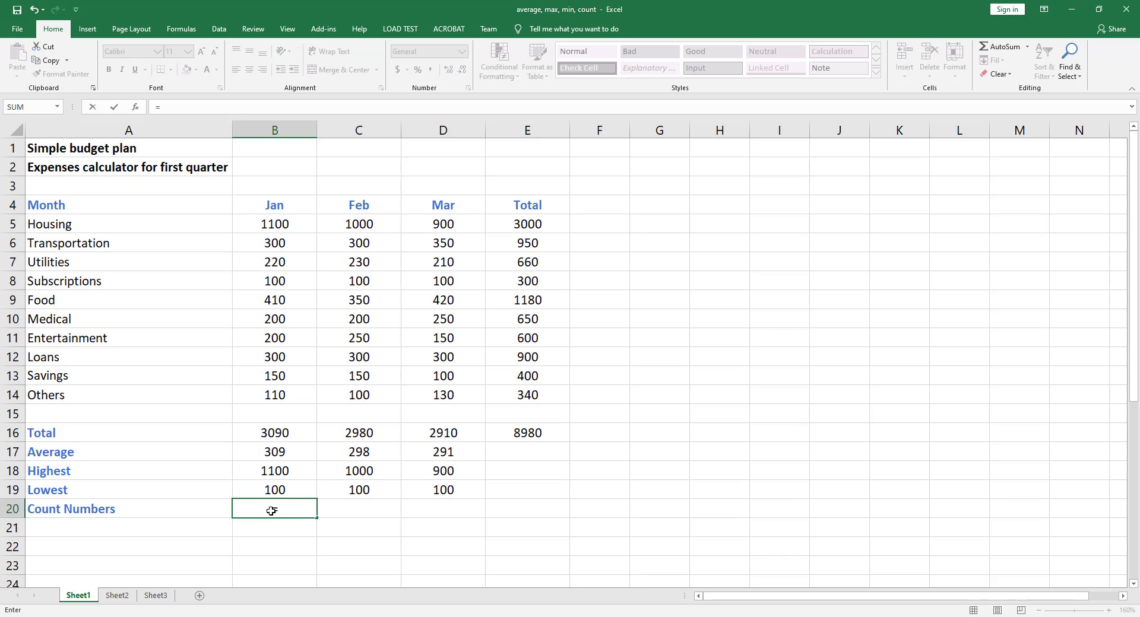
type("count")
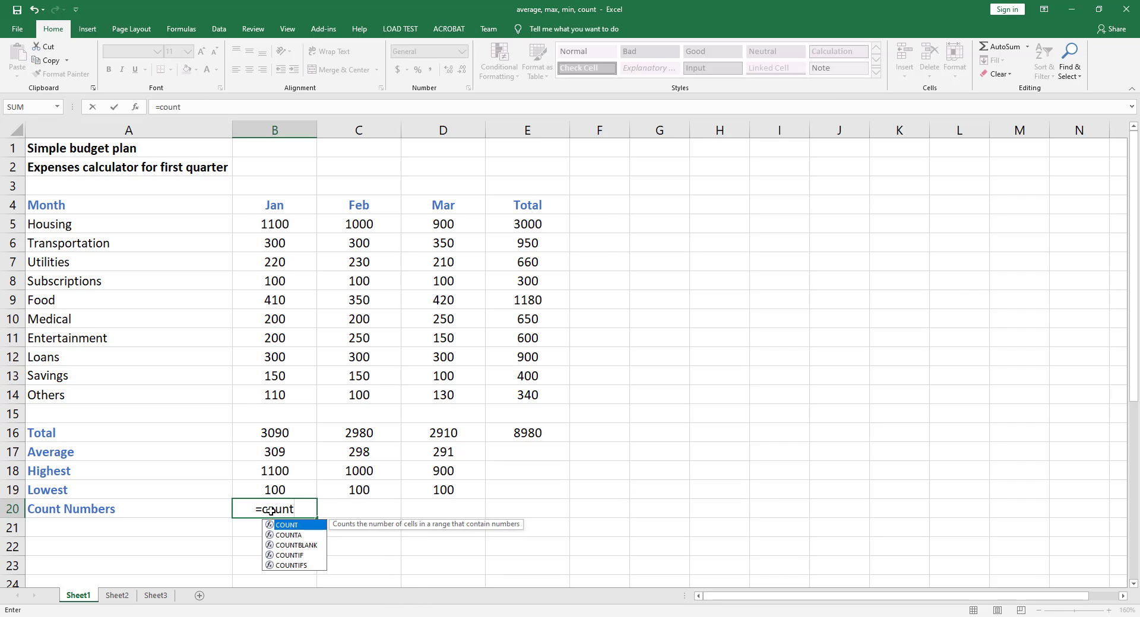
type("(")
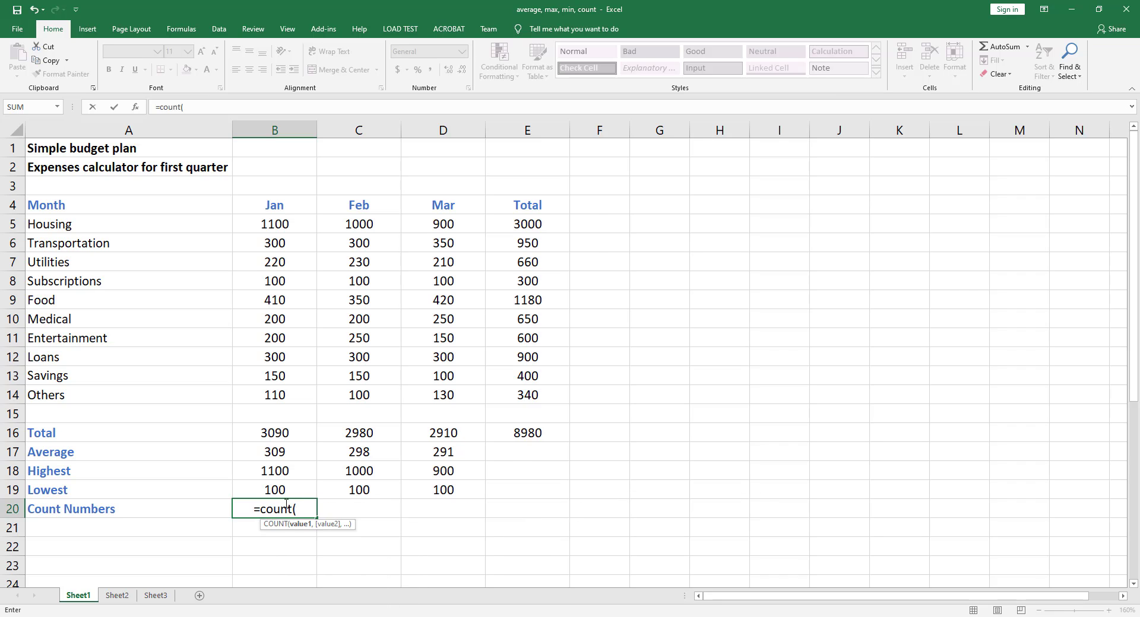
left_click_drag(278, 222, 276, 362)
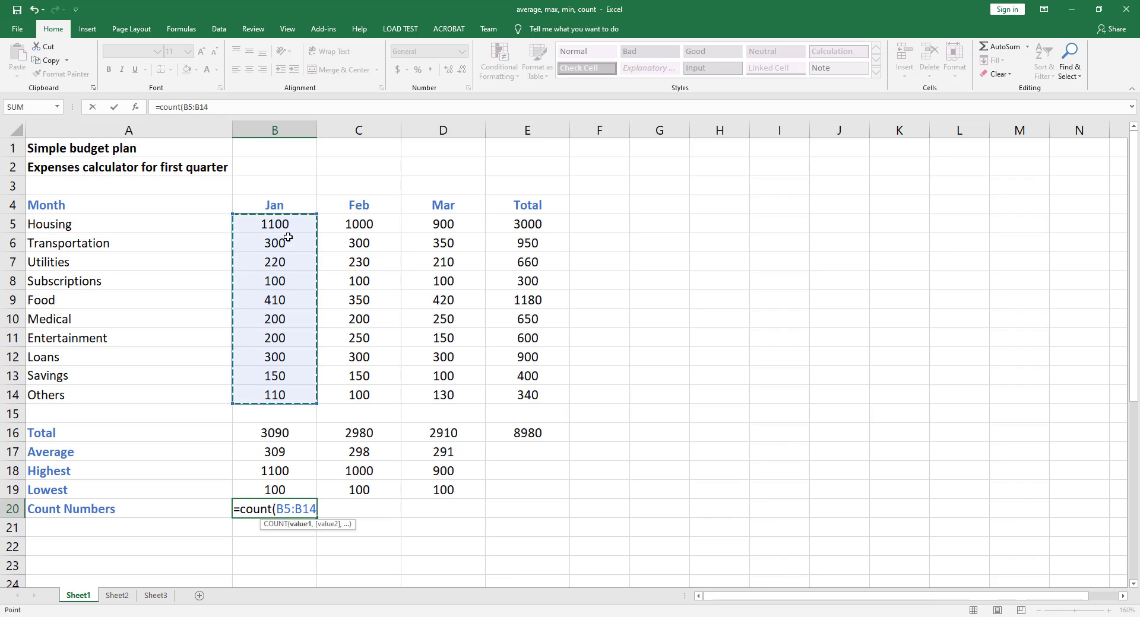
key("ctrl+Return")
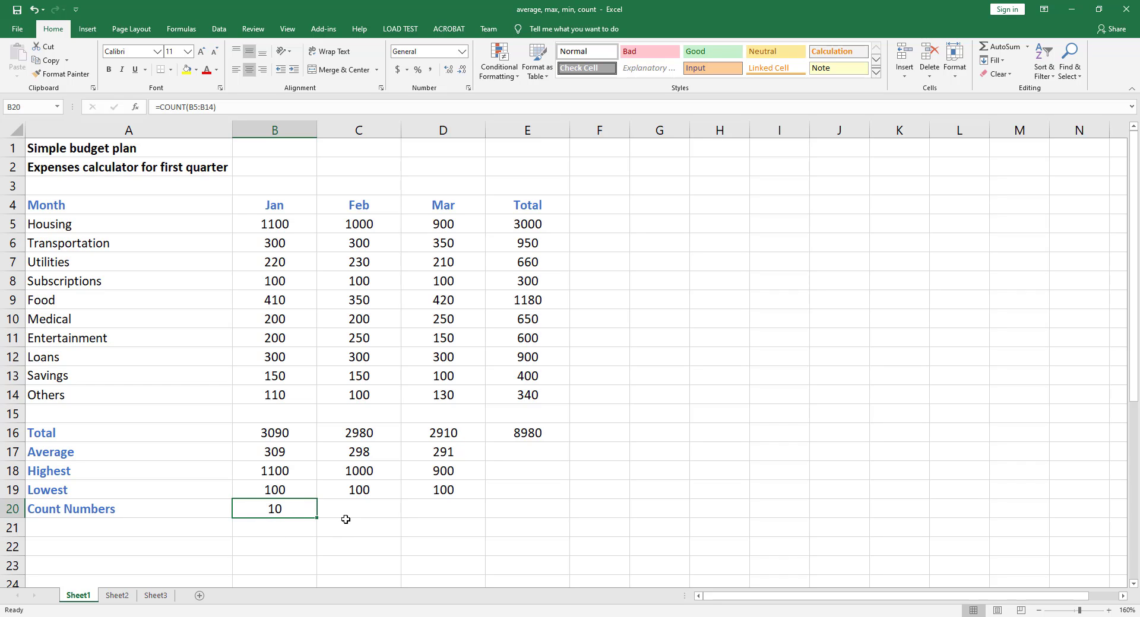
left_click_drag(317, 518, 416, 517)
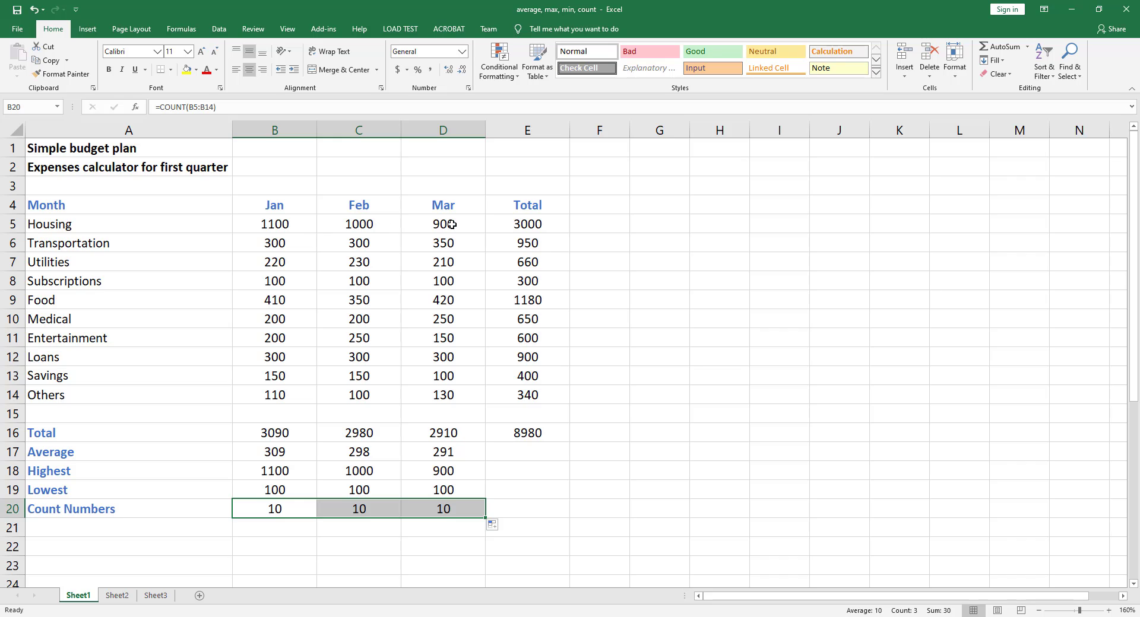
Step: Clear the Feb Subscriptions value to test the Count Numbers result
left_click(437, 390)
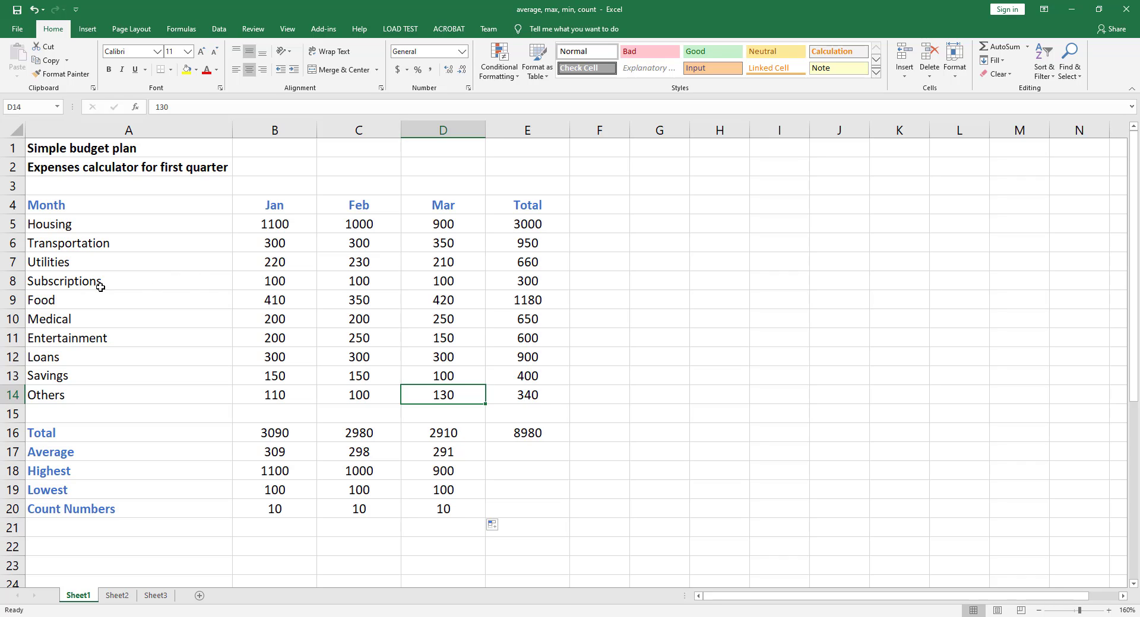
left_click(370, 281)
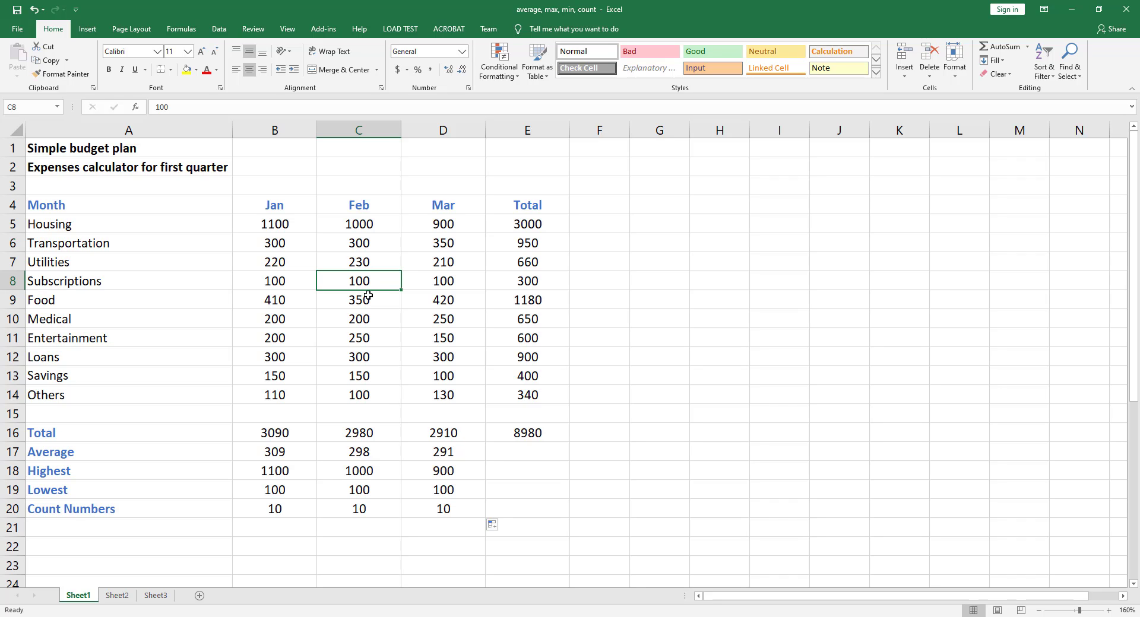
key("Delete")
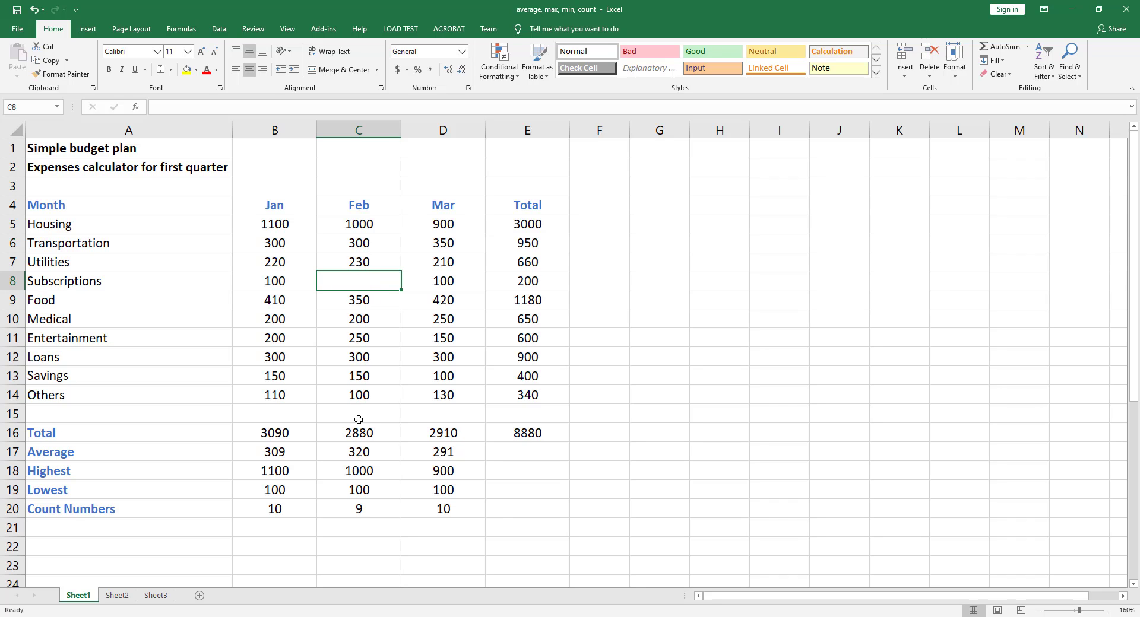
left_click(350, 511)
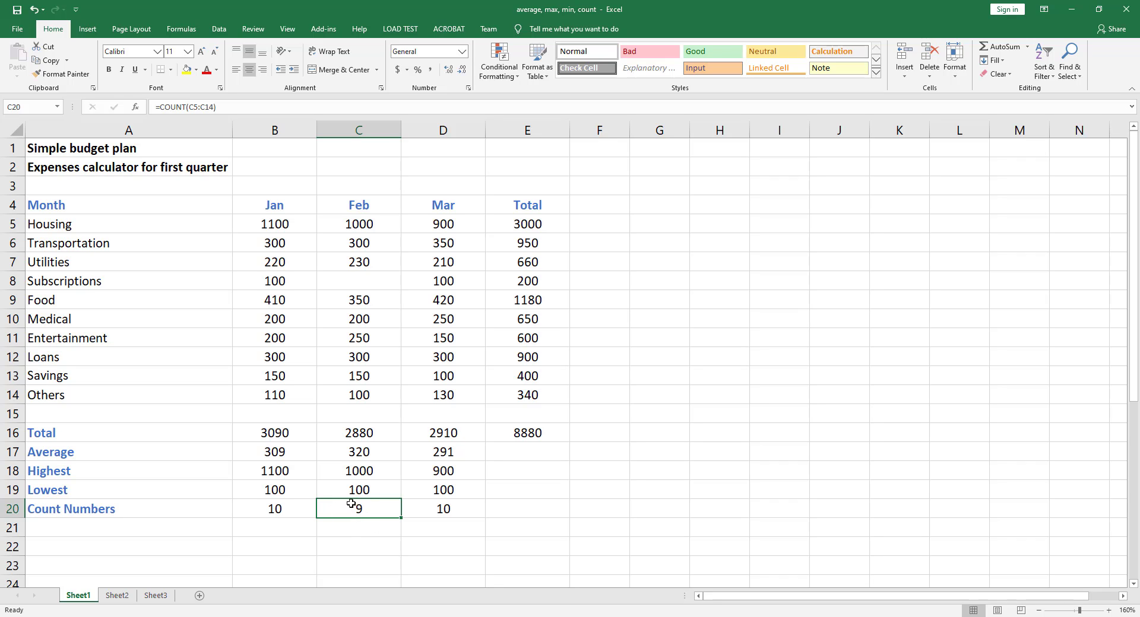
left_click(356, 285)
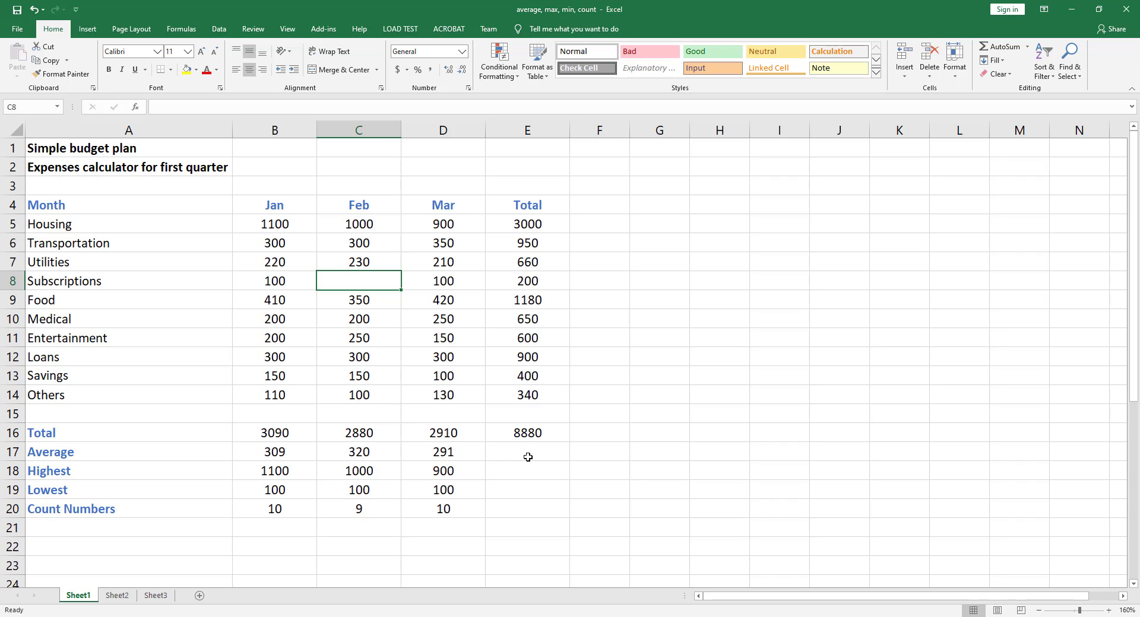
left_click(528, 456)
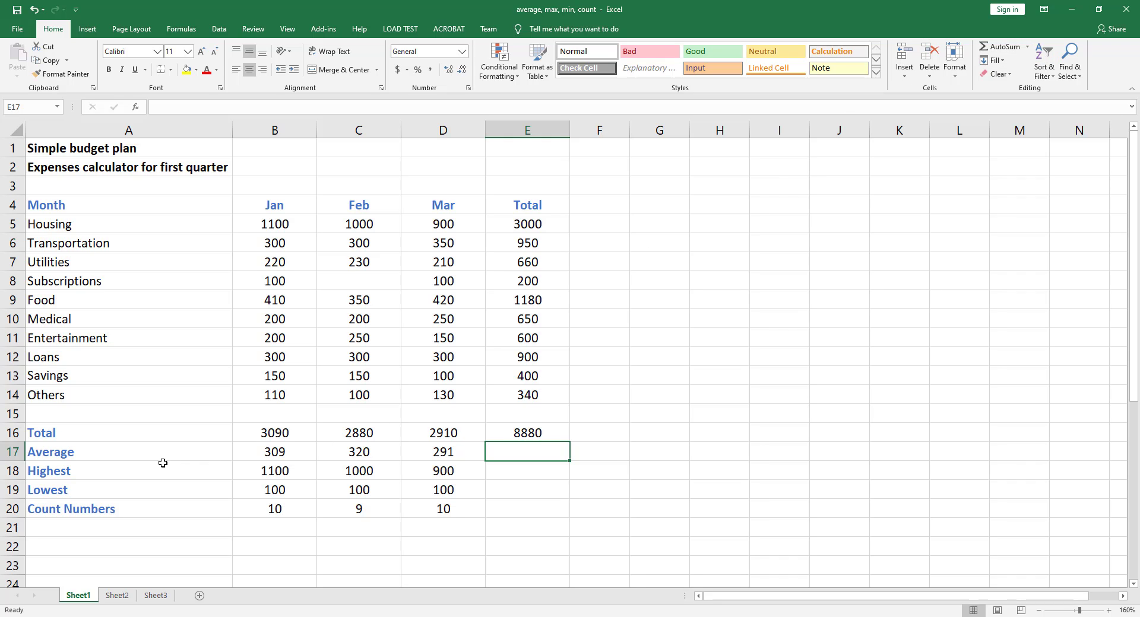
Step: Clear the Average row, rebuild Jan with AutoSum Average over B5:B14, and fill it across to Mar
left_click_drag(276, 454, 433, 452)
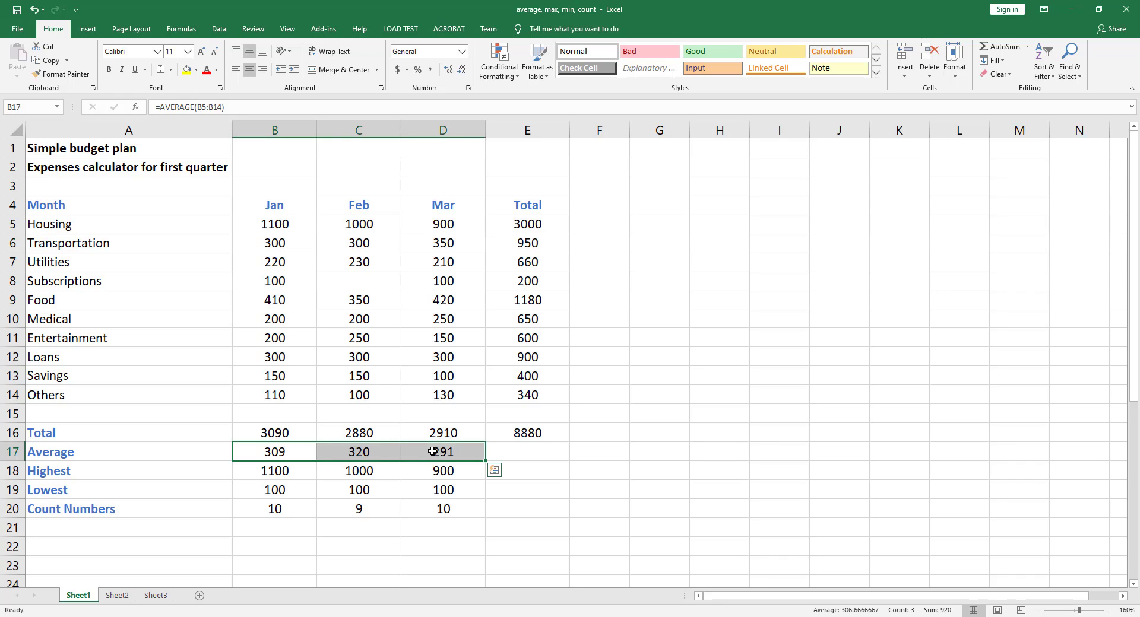
key("Delete")
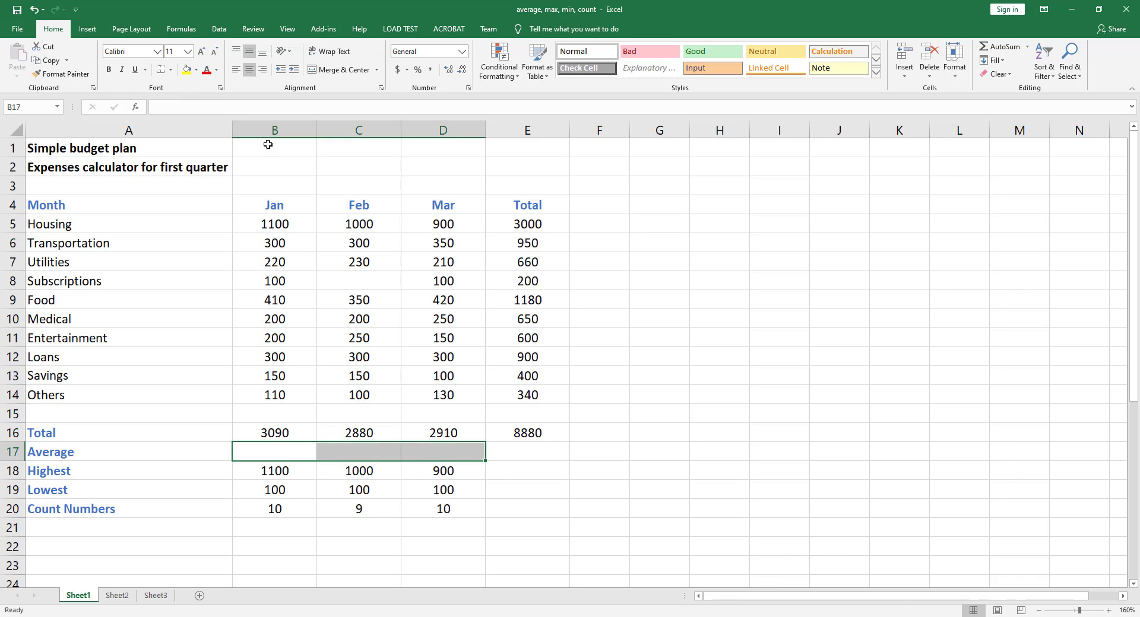
left_click(260, 452)
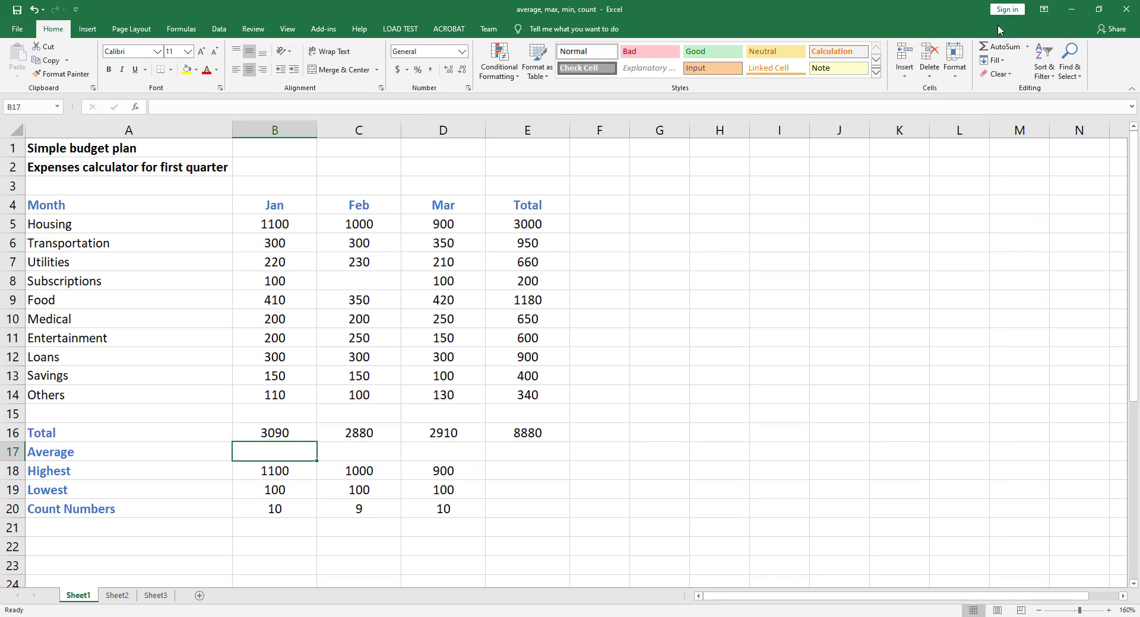
left_click(1029, 52)
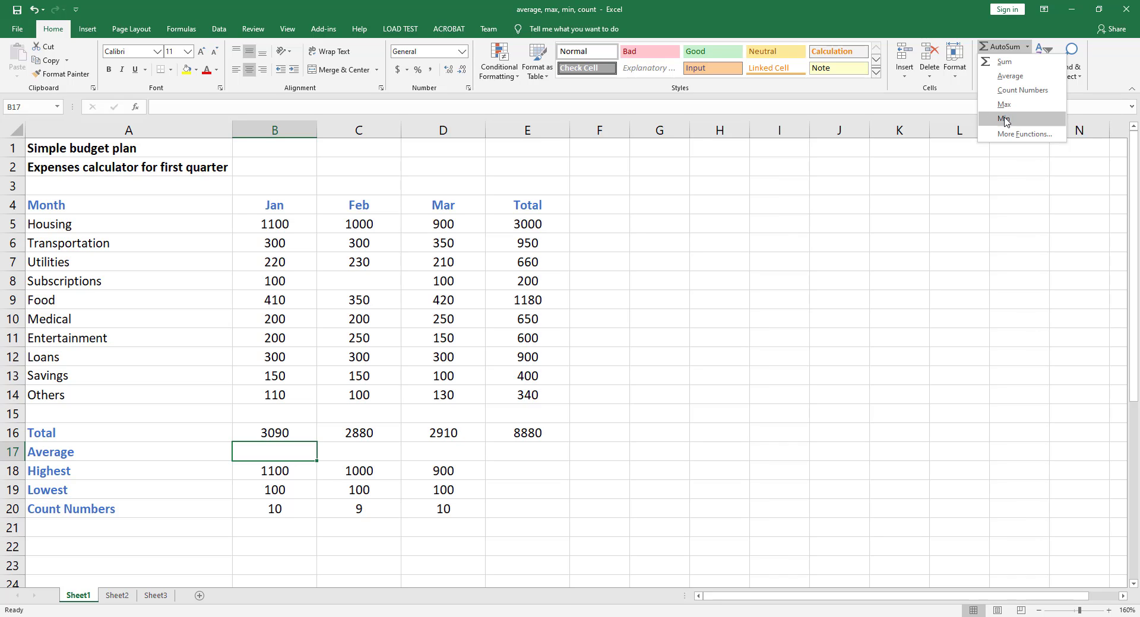
left_click(1010, 76)
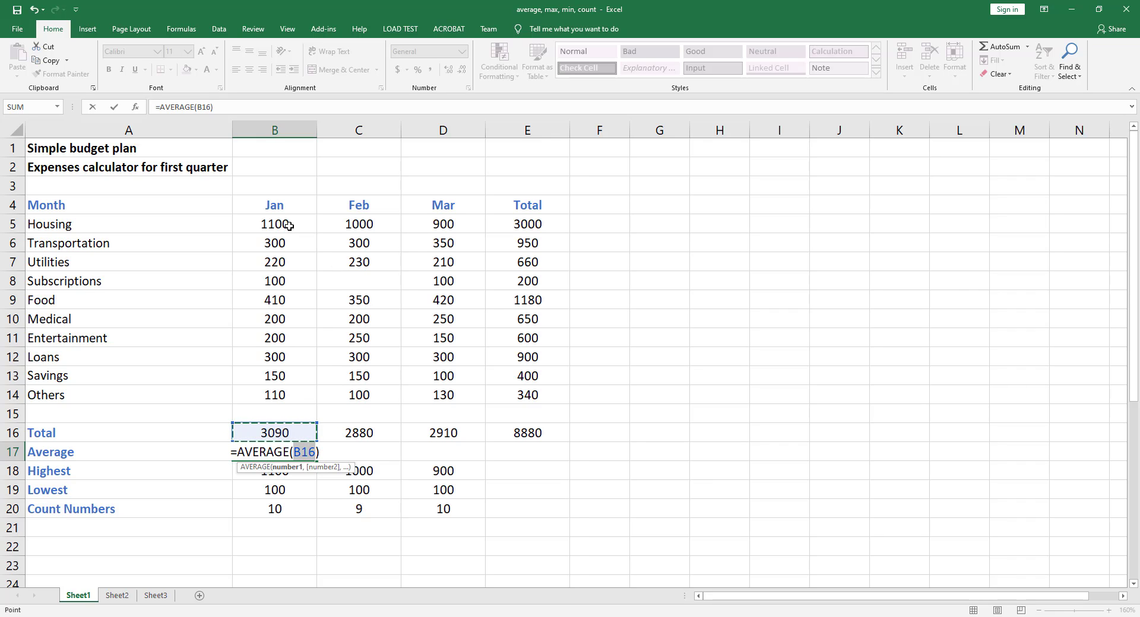
left_click_drag(288, 226, 271, 394)
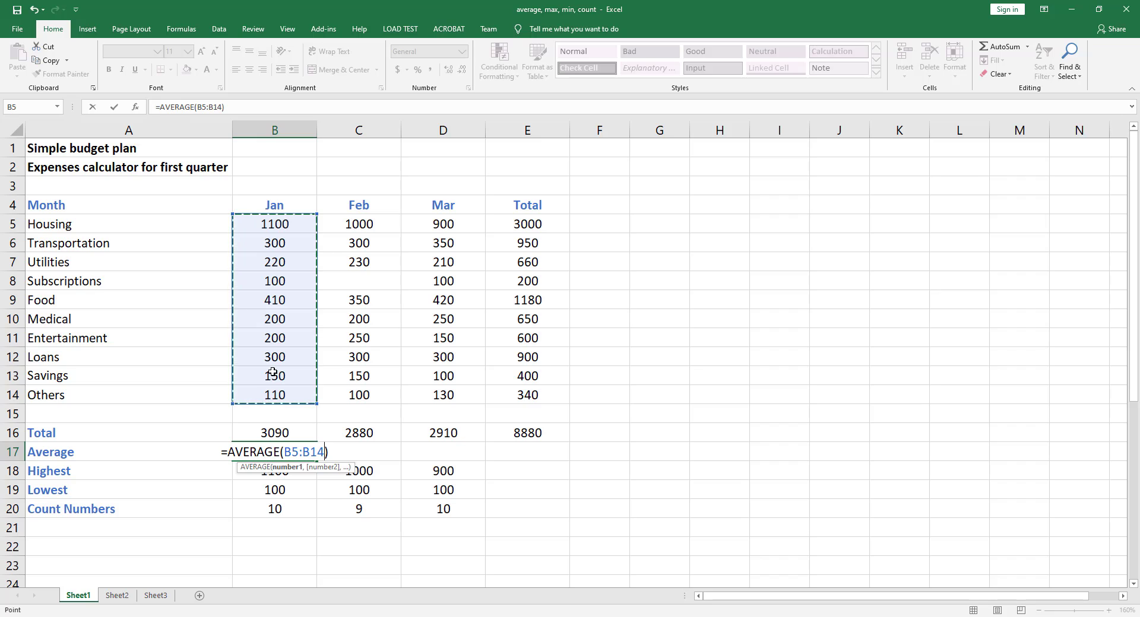
key("ctrl+Return")
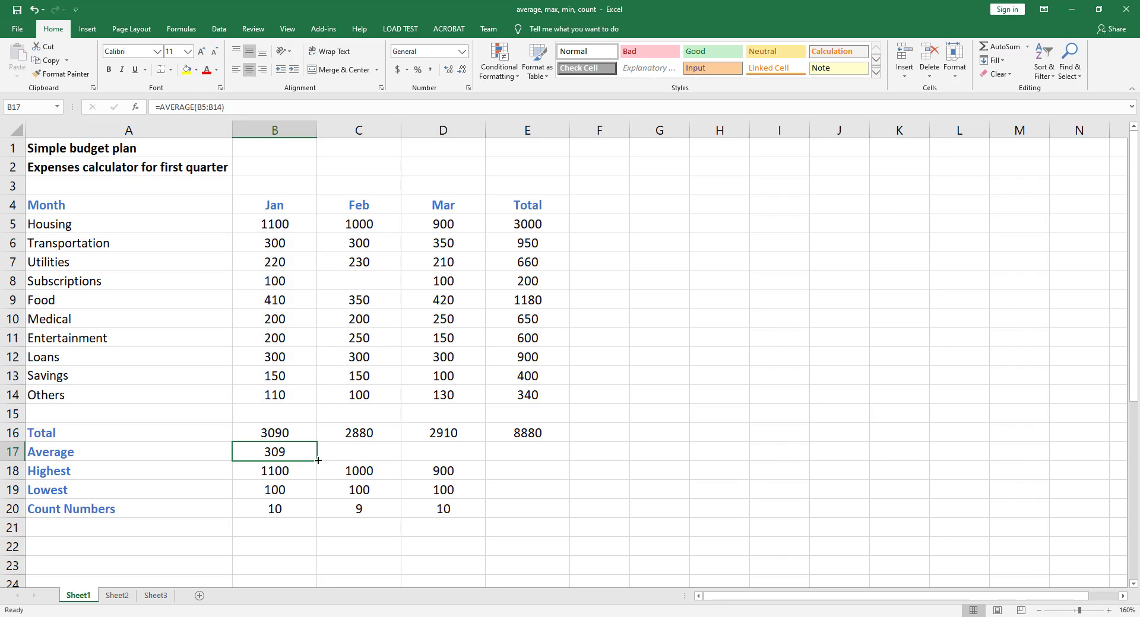
left_click_drag(318, 460, 472, 466)
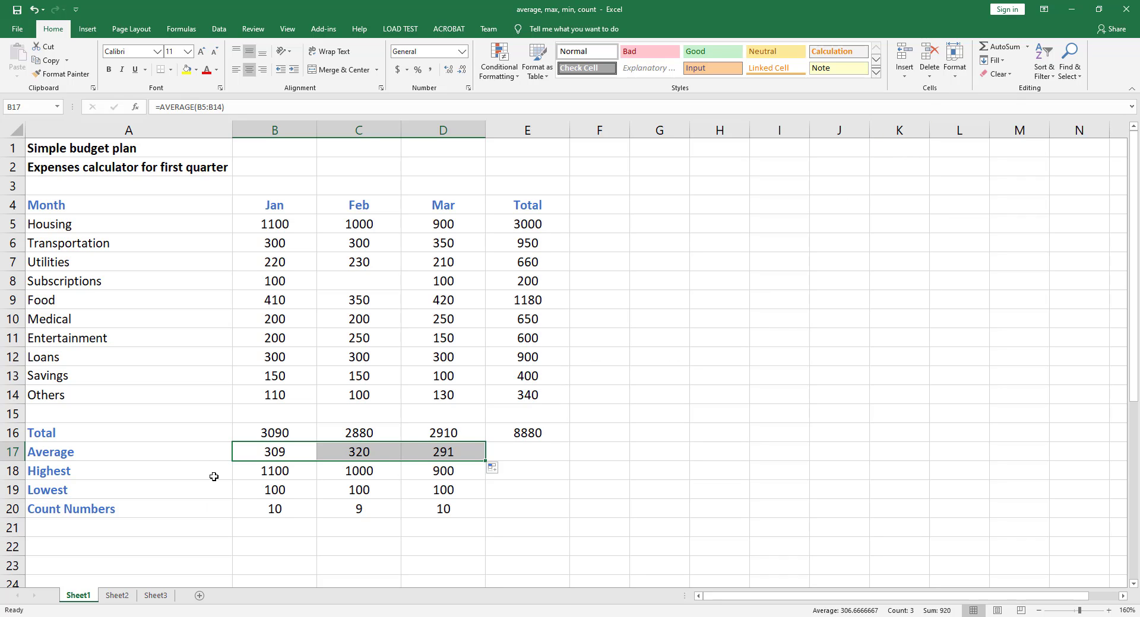
Step: Clear the Highest row, rebuild Jan with AutoSum Max over B5:B14, and fill it across to Mar
left_click(291, 472)
left_click_drag(291, 471, 433, 470)
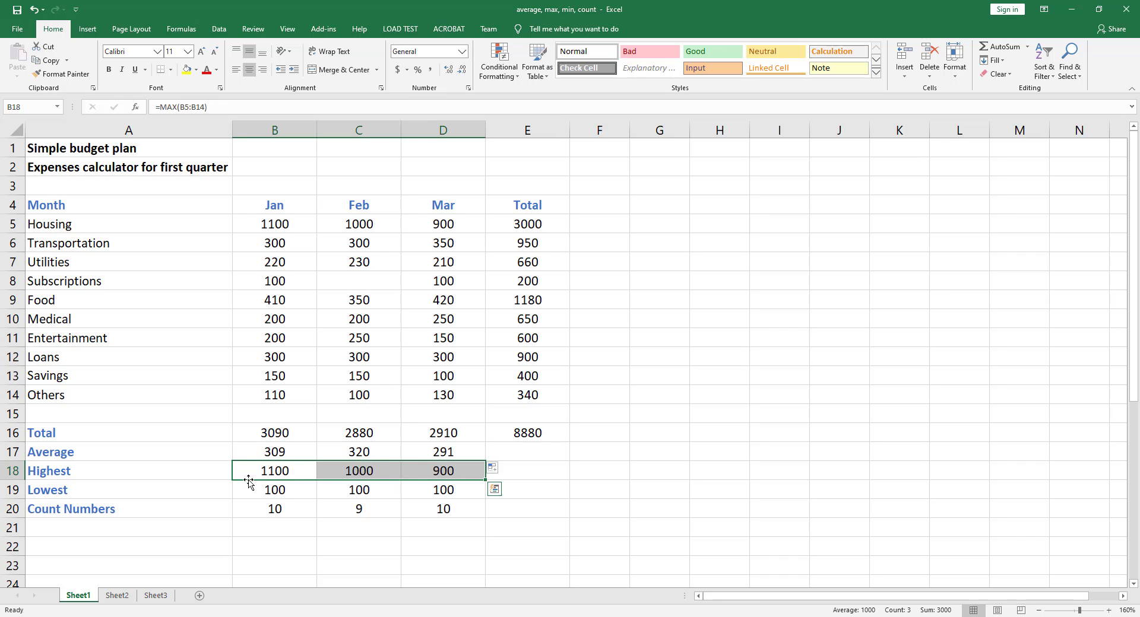
key("Delete")
left_click(279, 476)
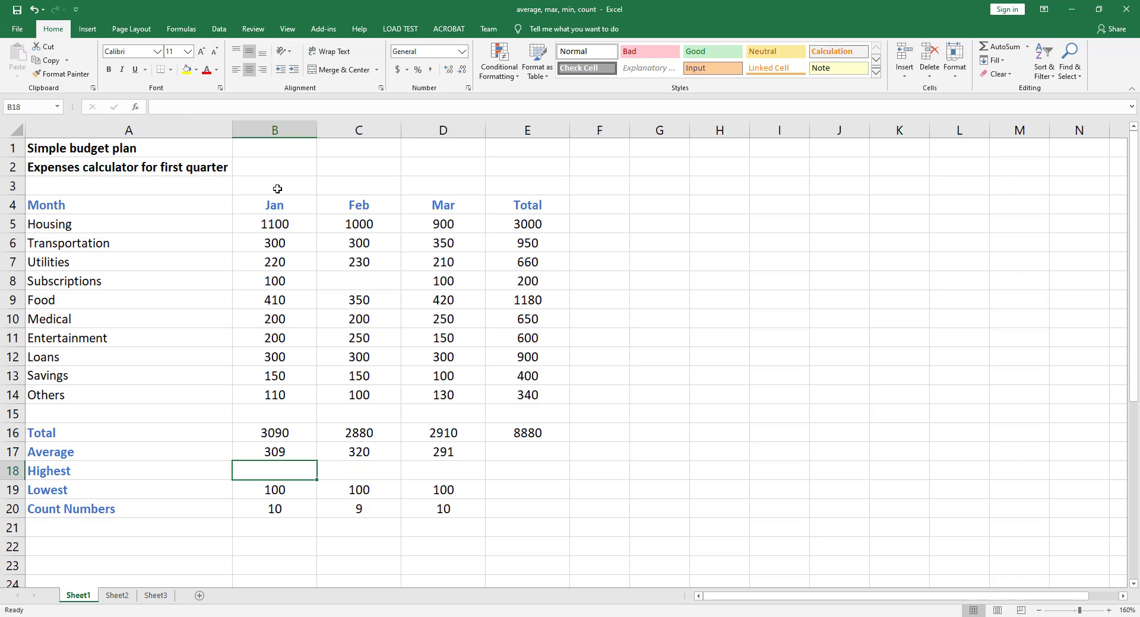
left_click(1027, 48)
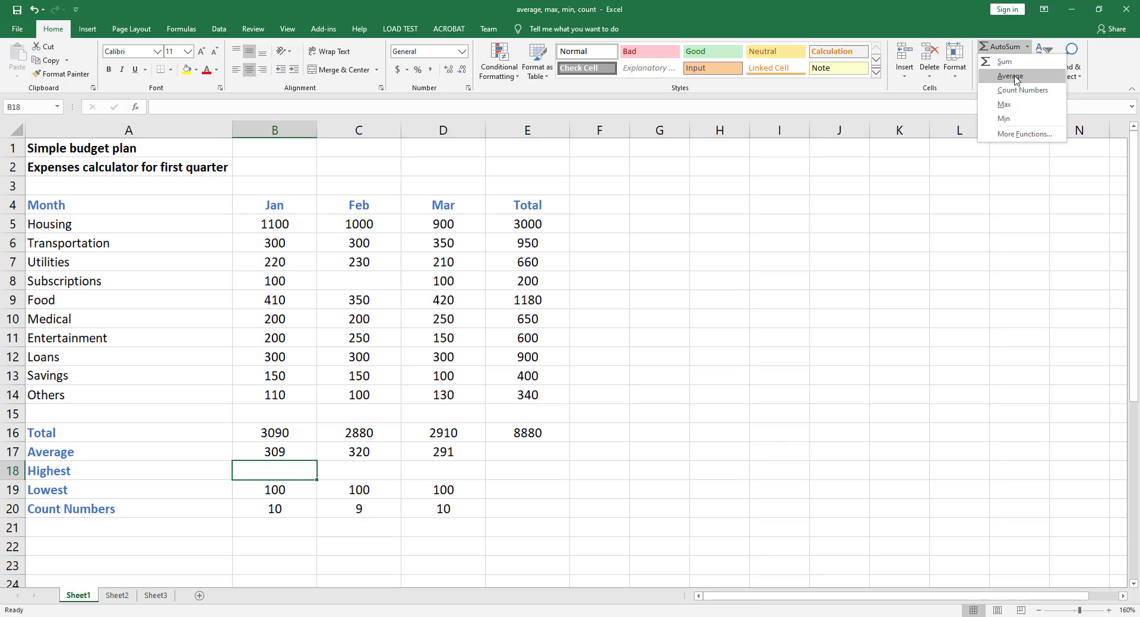
left_click(1004, 107)
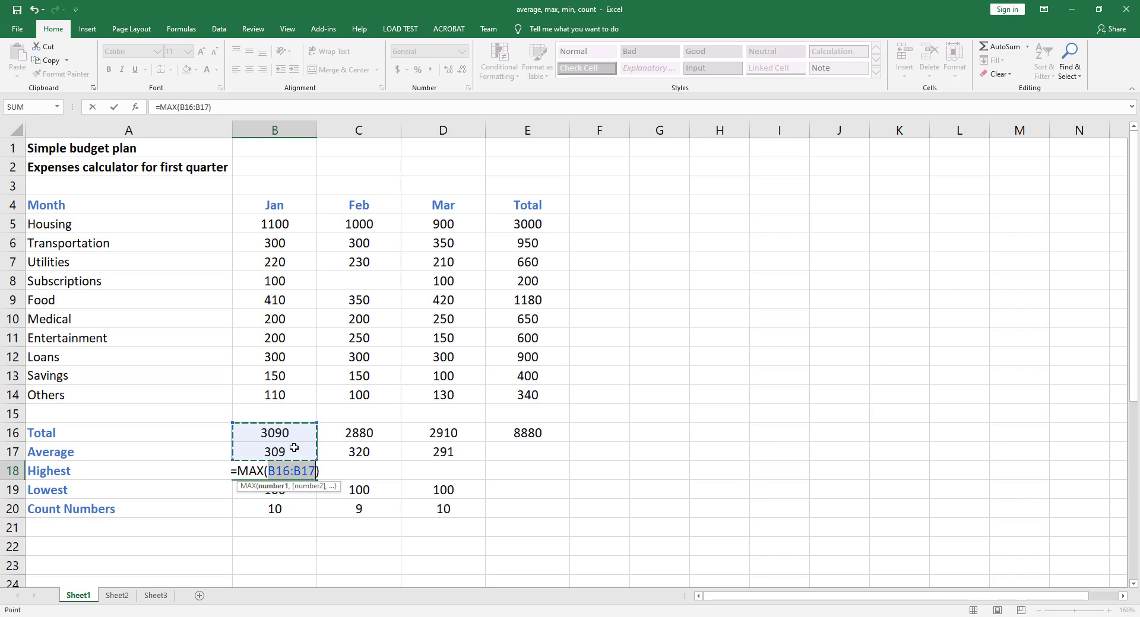
left_click_drag(298, 223, 290, 392)
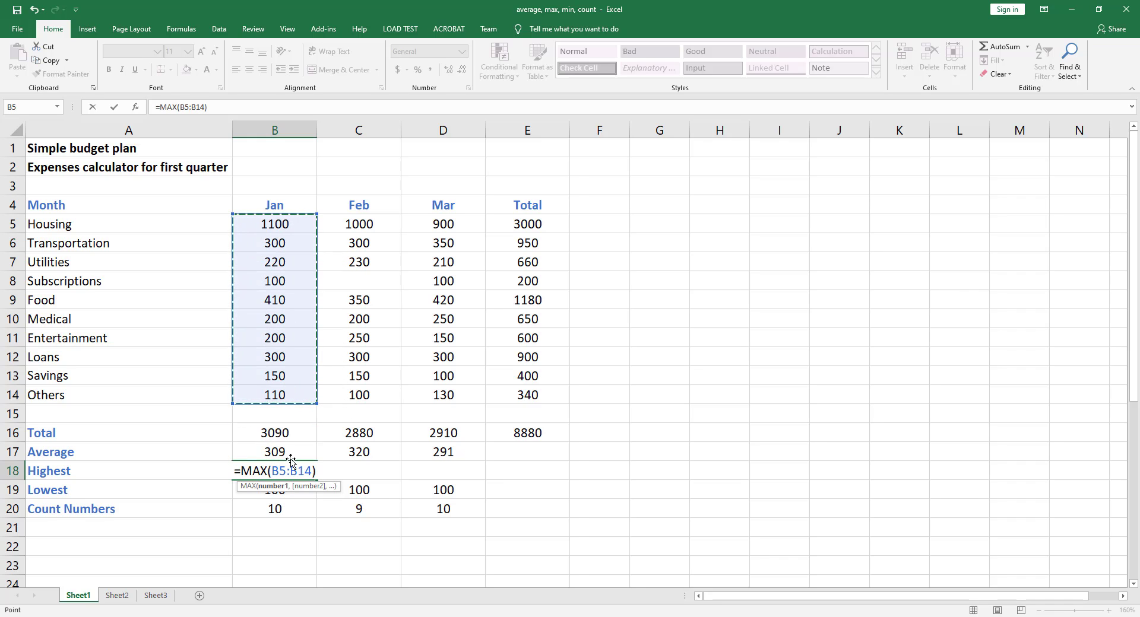
key("ctrl+Return")
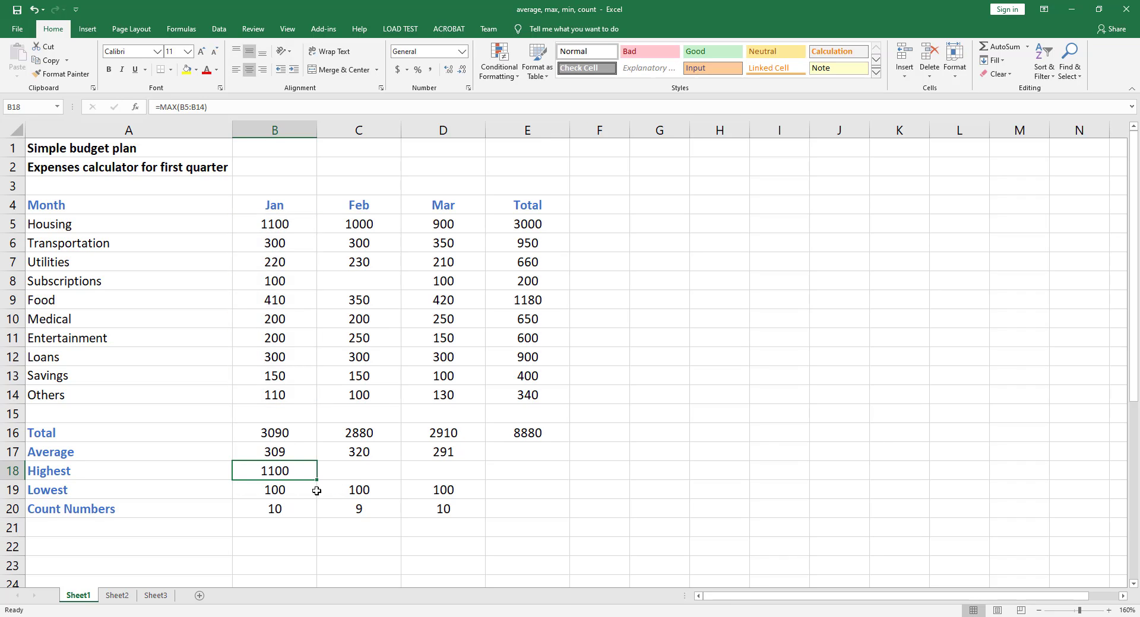
left_click_drag(318, 481, 460, 482)
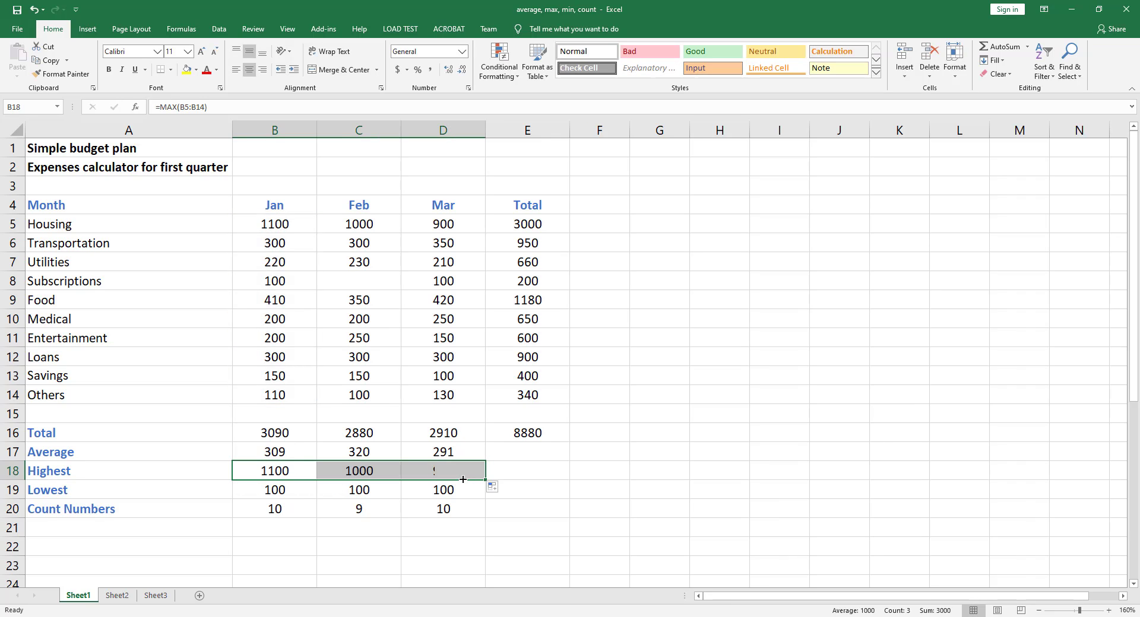